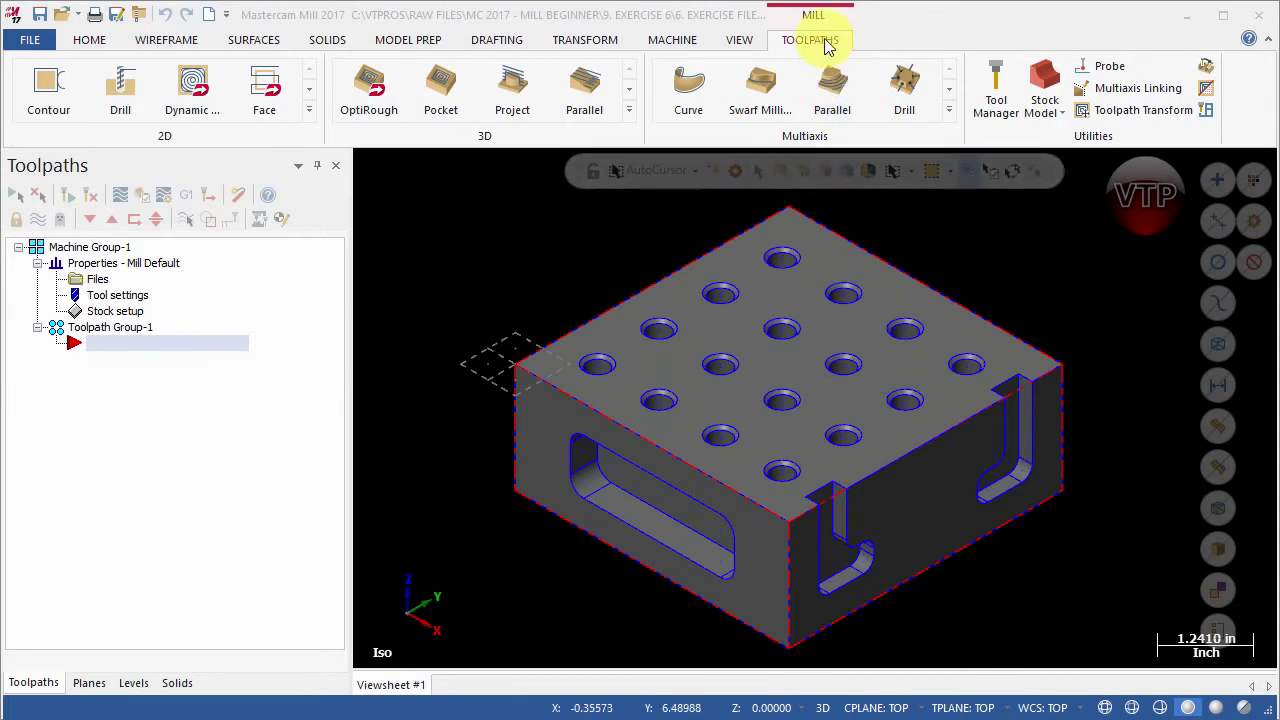
# Start an FBM Drill toolpath and enable automatic initial hole detection in its setup settings.
pyautogui.click(309, 116)
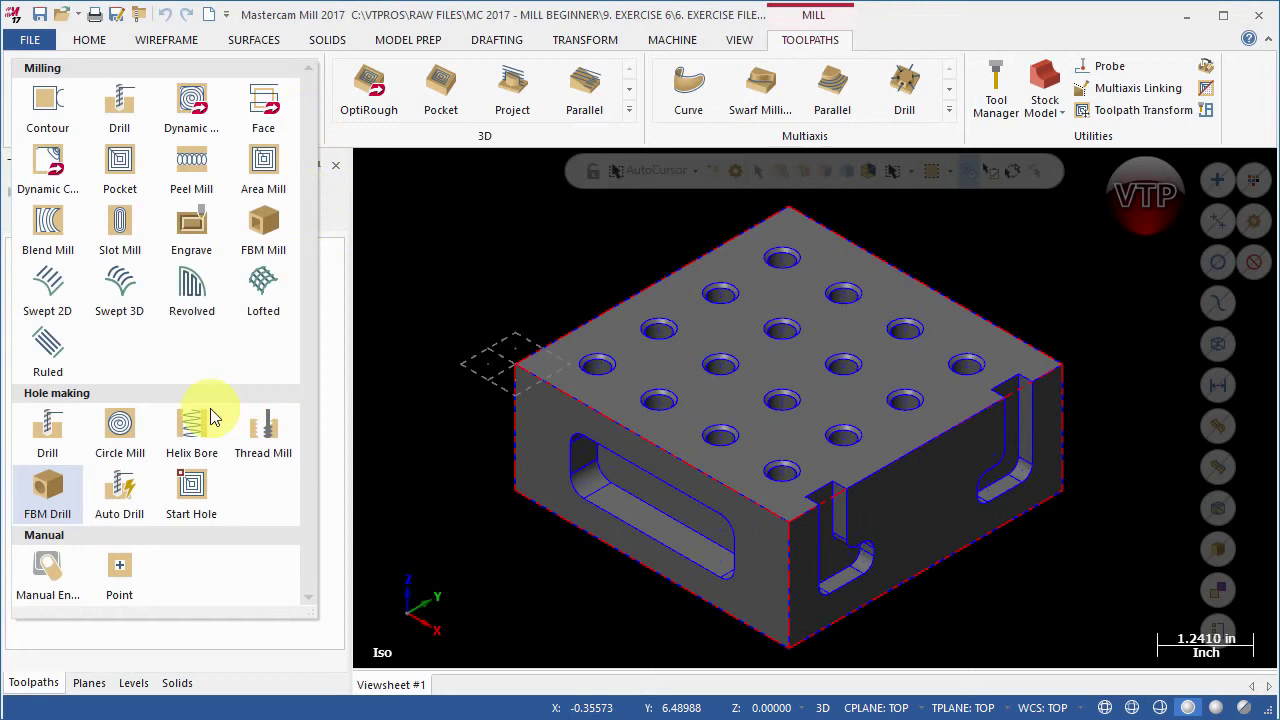
pyautogui.click(47, 510)
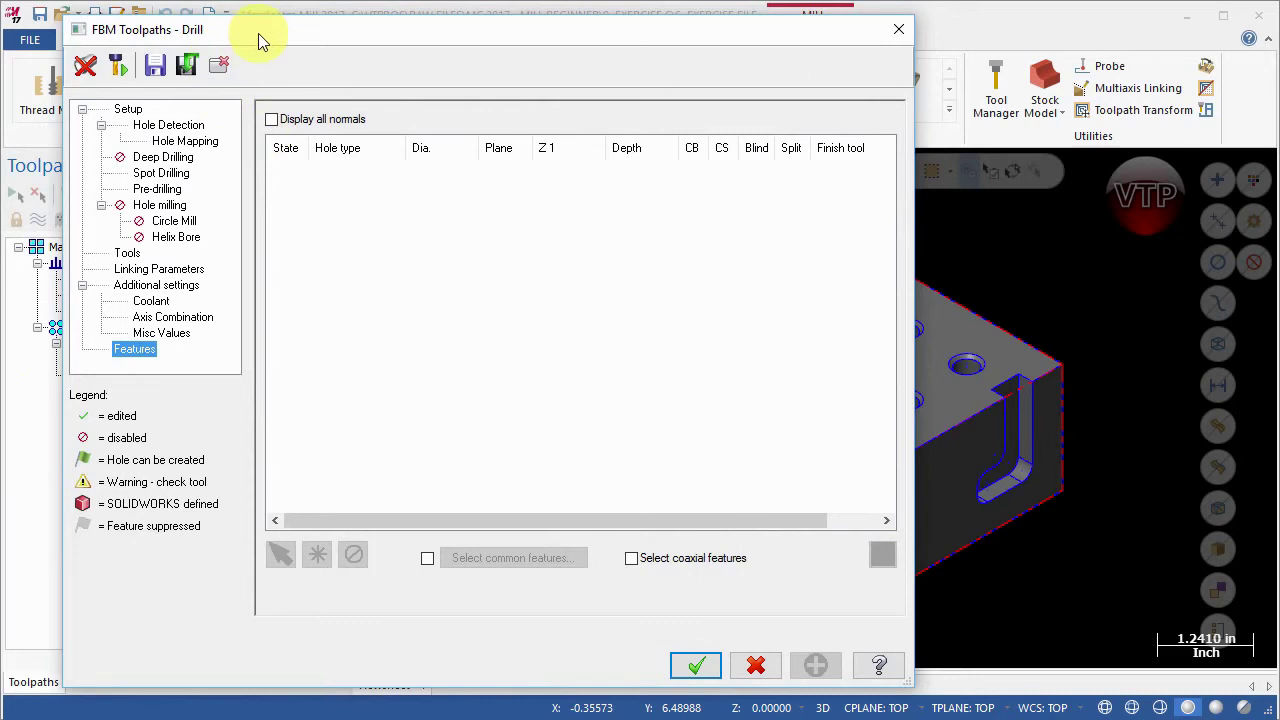
pyautogui.moveTo(272, 30); pyautogui.dragTo(312, 38)
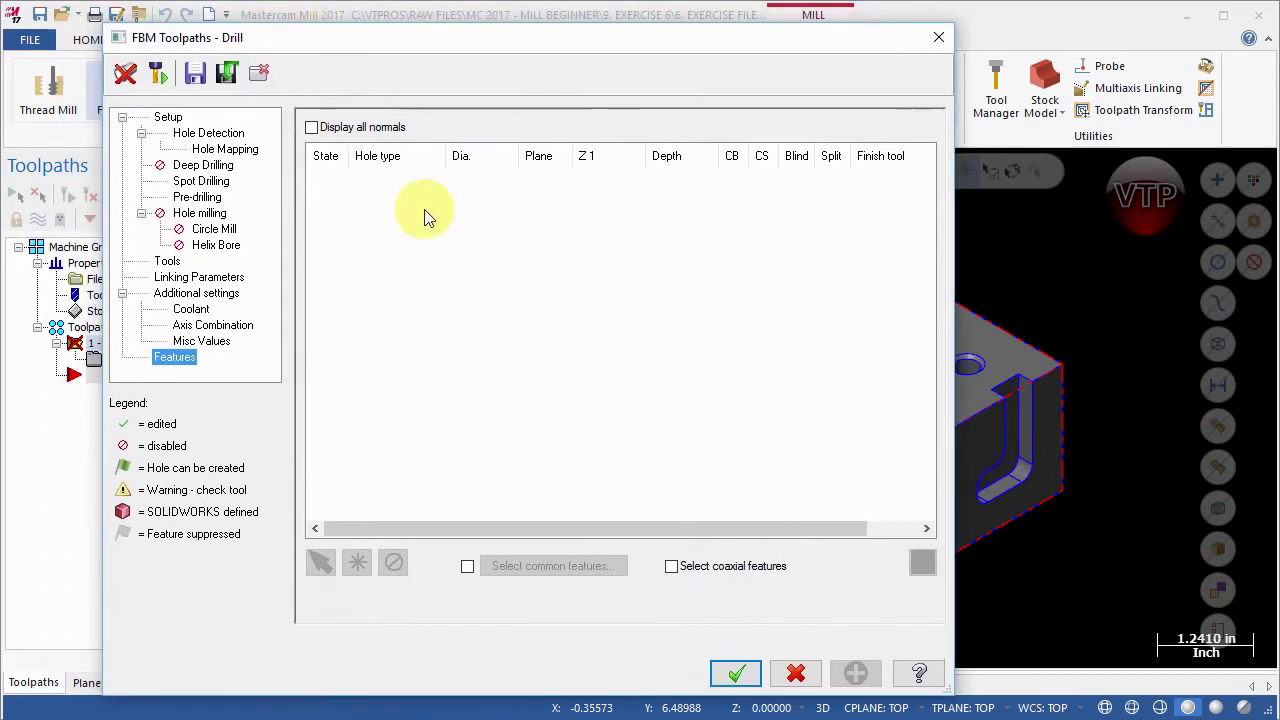
pyautogui.click(167, 117)
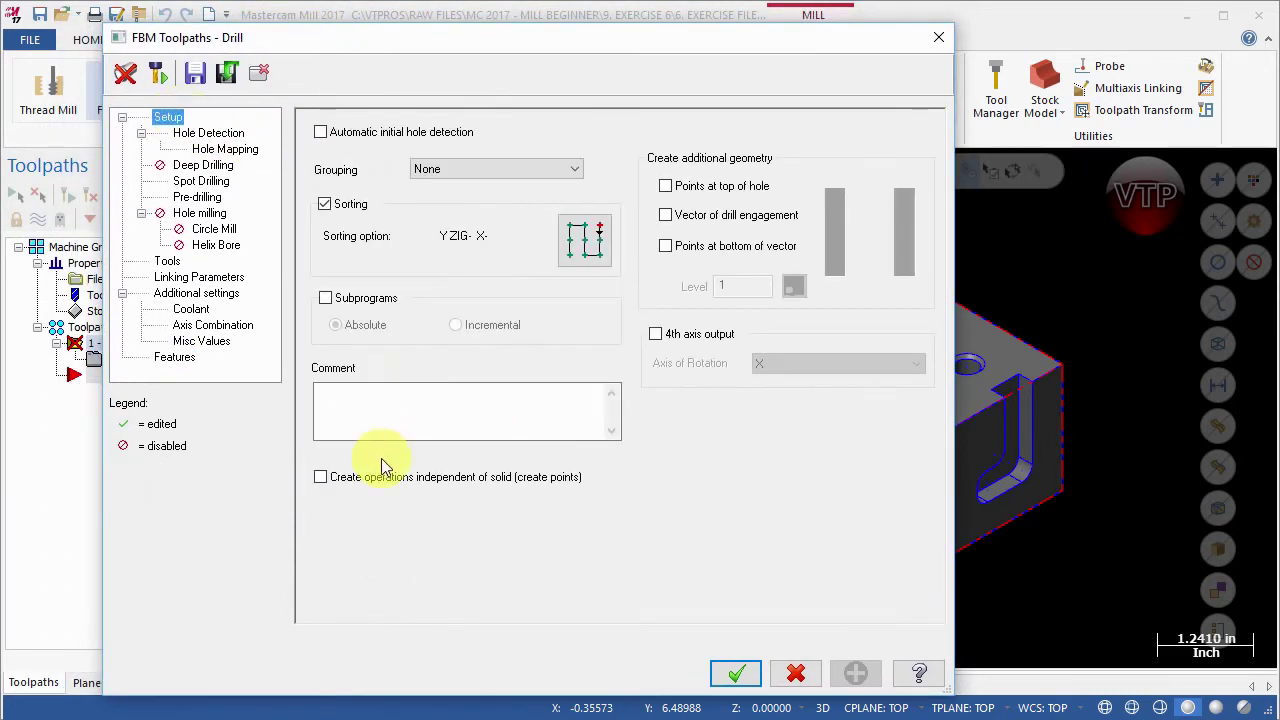
pyautogui.click(345, 134)
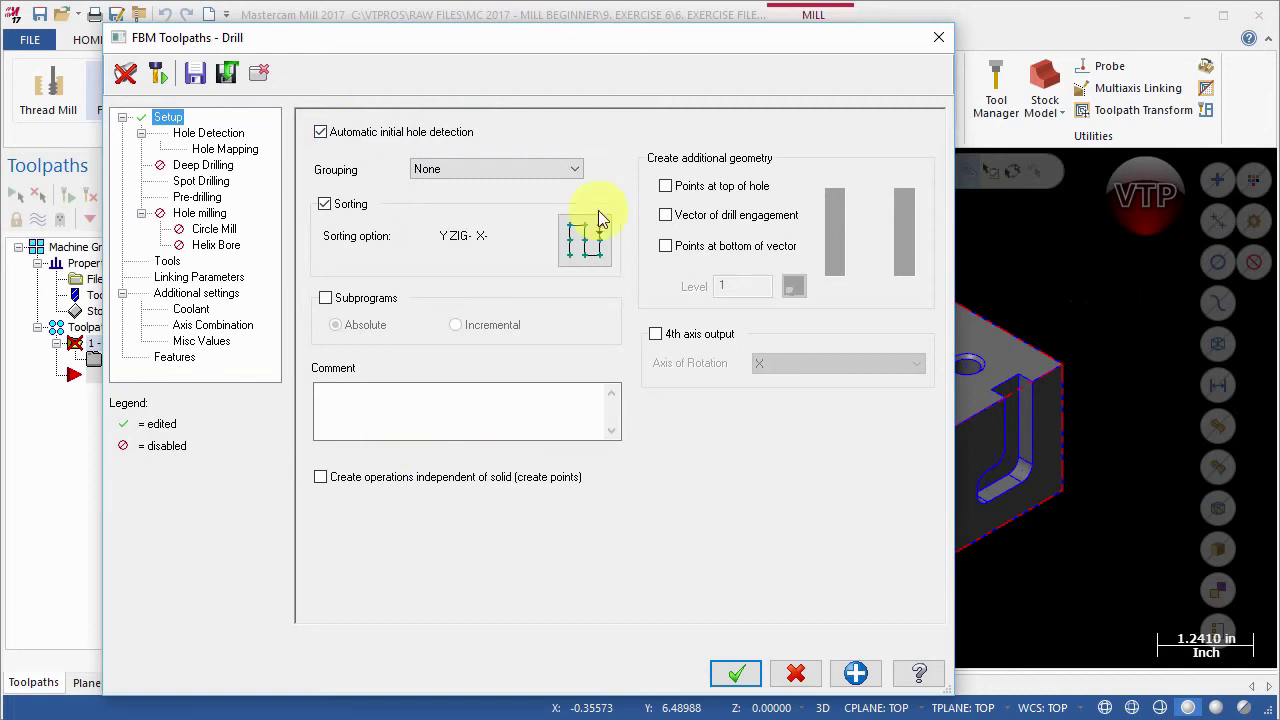
# Try grouping the detected holes by Tool and look at the part behind the dialog.
pyautogui.click(490, 169)
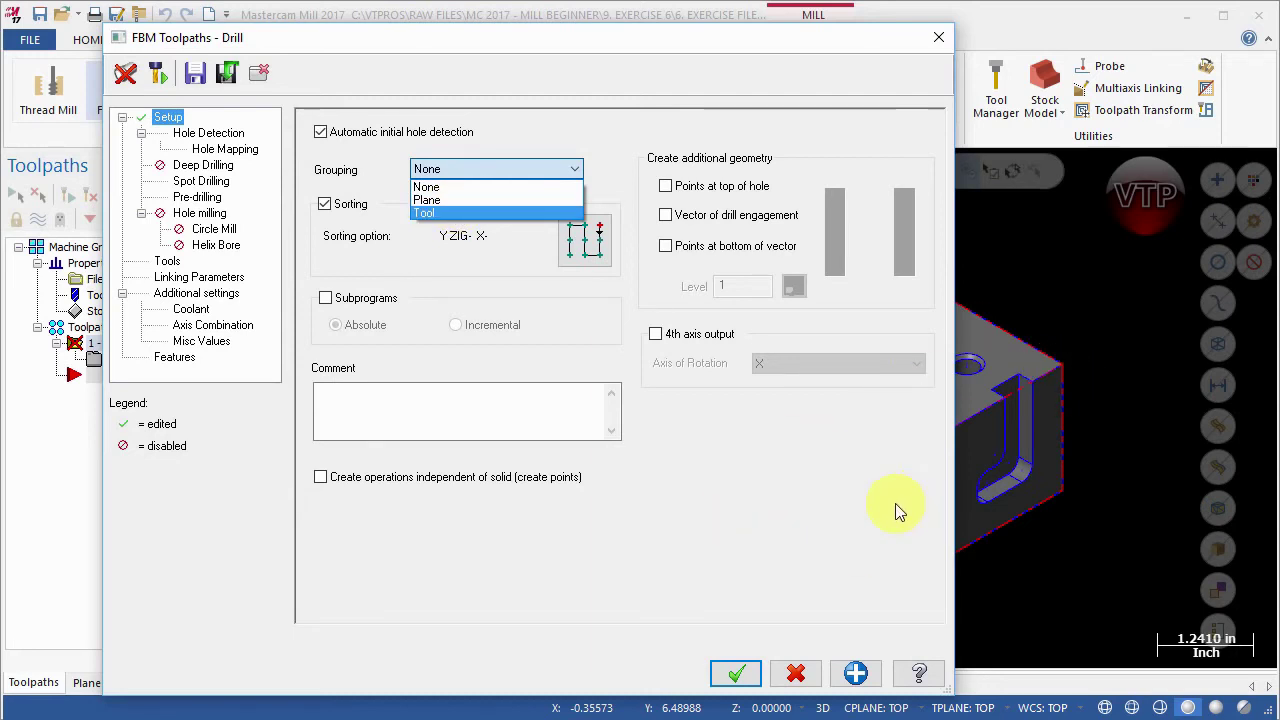
pyautogui.click(444, 213)
pyautogui.moveTo(591, 45); pyautogui.dragTo(210, 57)
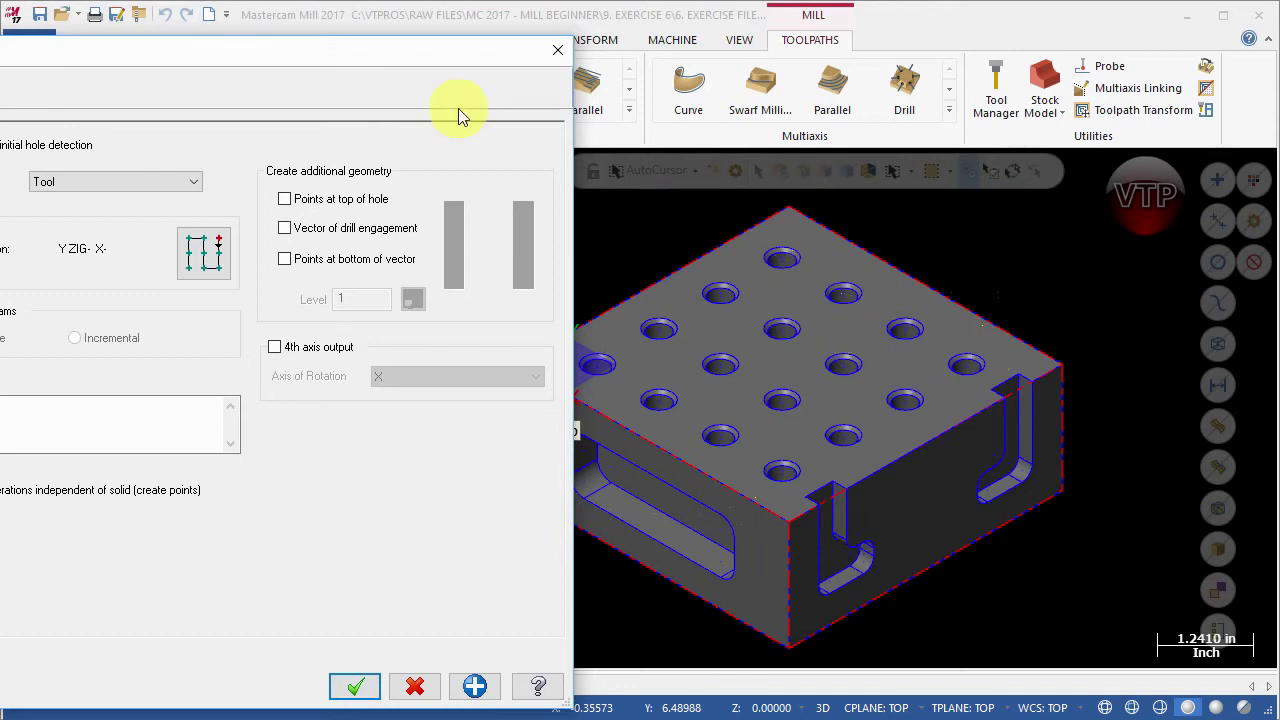
pyautogui.moveTo(370, 55); pyautogui.dragTo(906, 31)
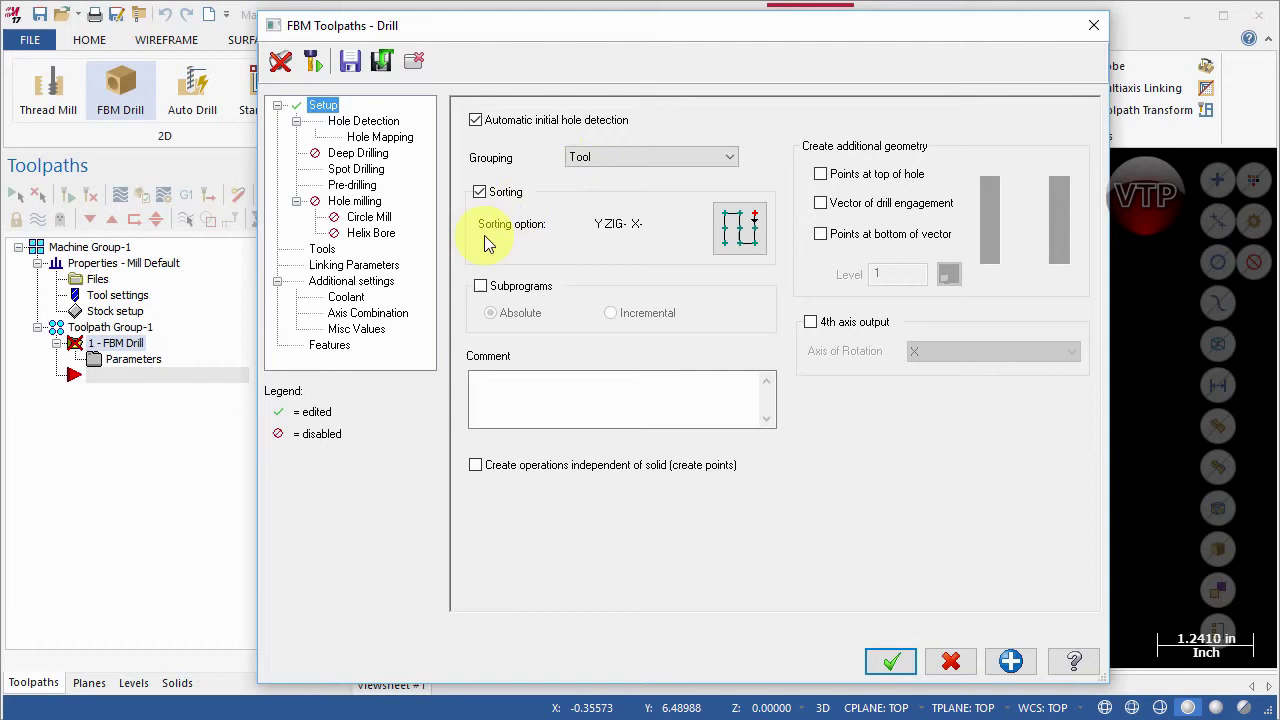
# Set the hole grouping to Plane and accept the Y ZIG- X- sort method.
pyautogui.click(581, 160)
pyautogui.click(586, 194)
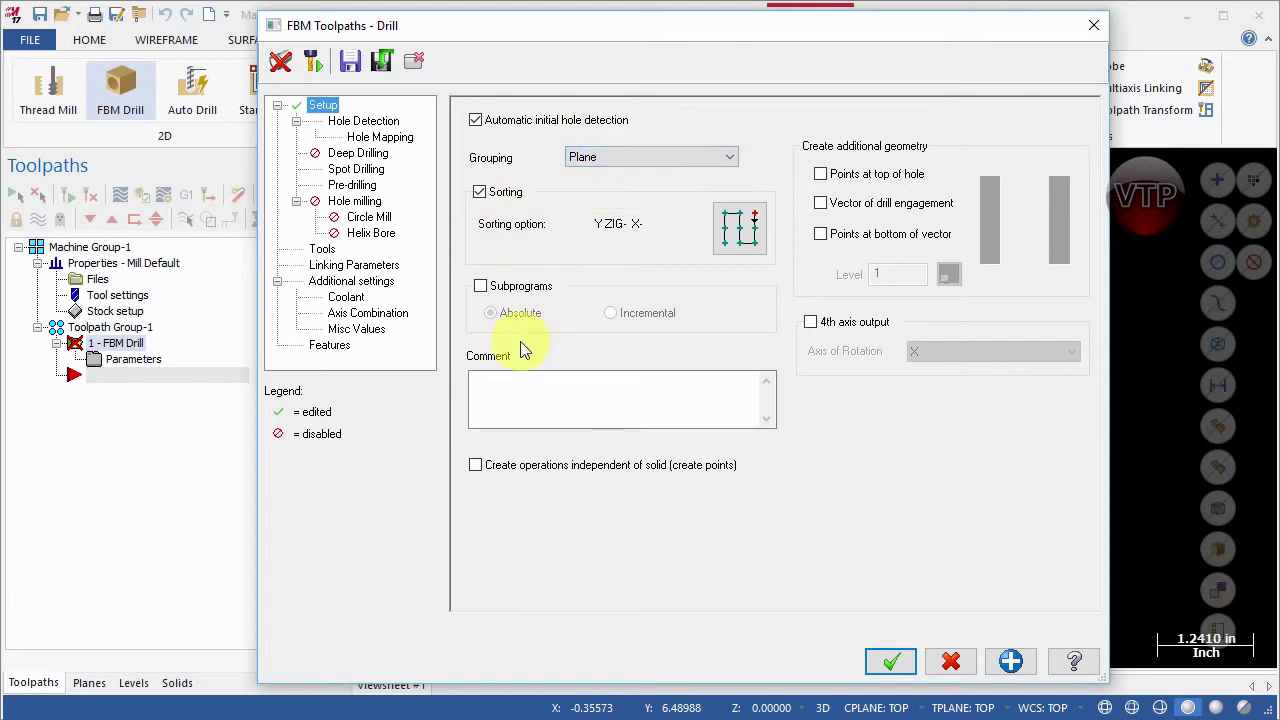
pyautogui.click(744, 234)
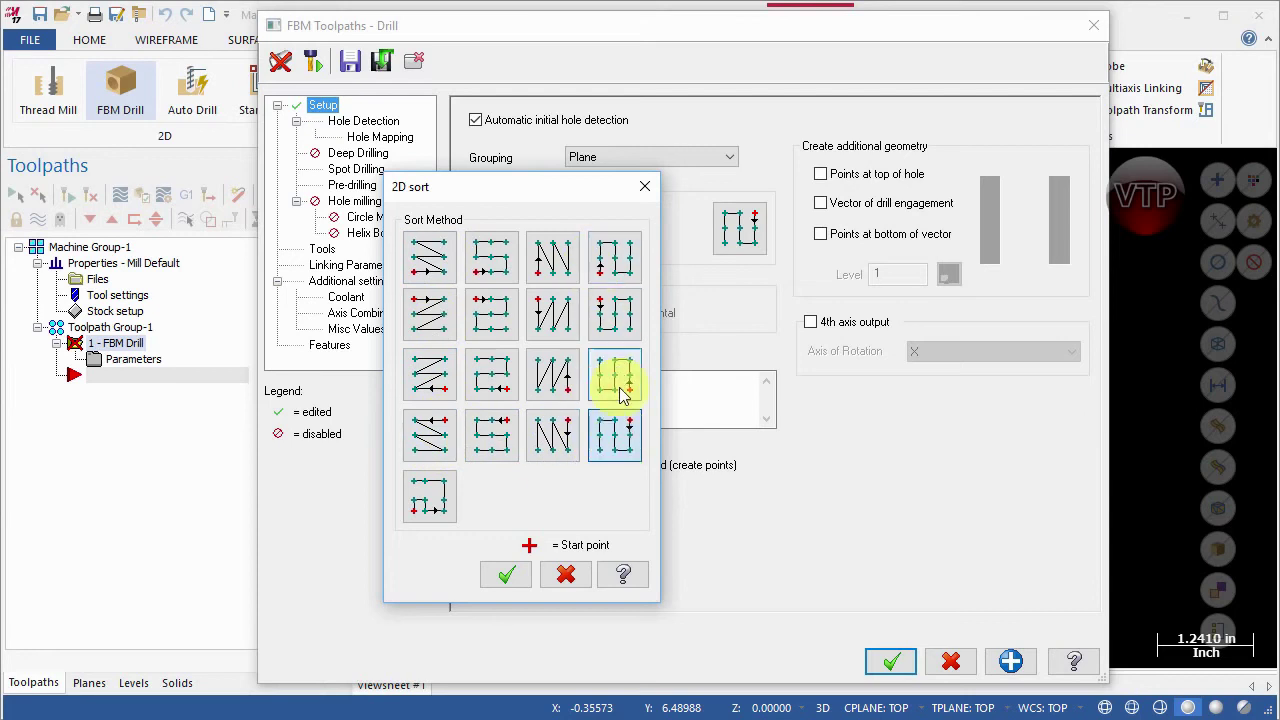
pyautogui.click(506, 574)
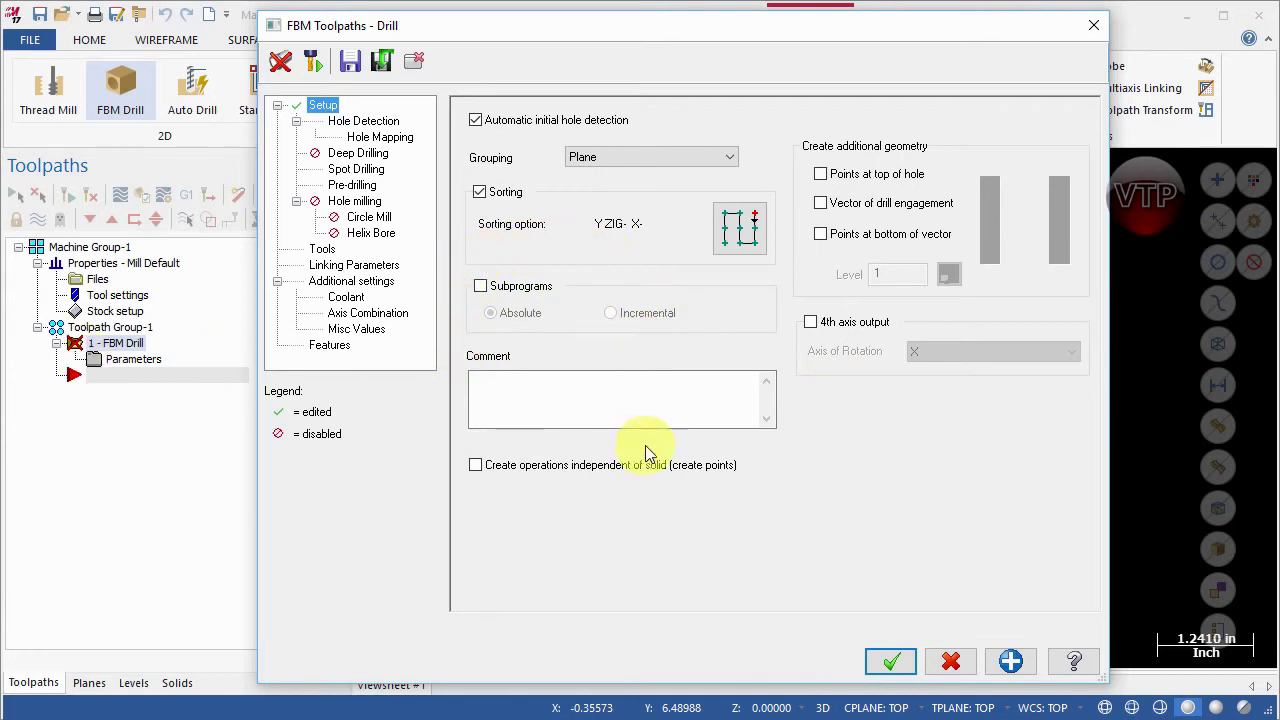
# Enter the toolpath comment "FBM DRILL - SETUP 1".
pyautogui.click(627, 402)
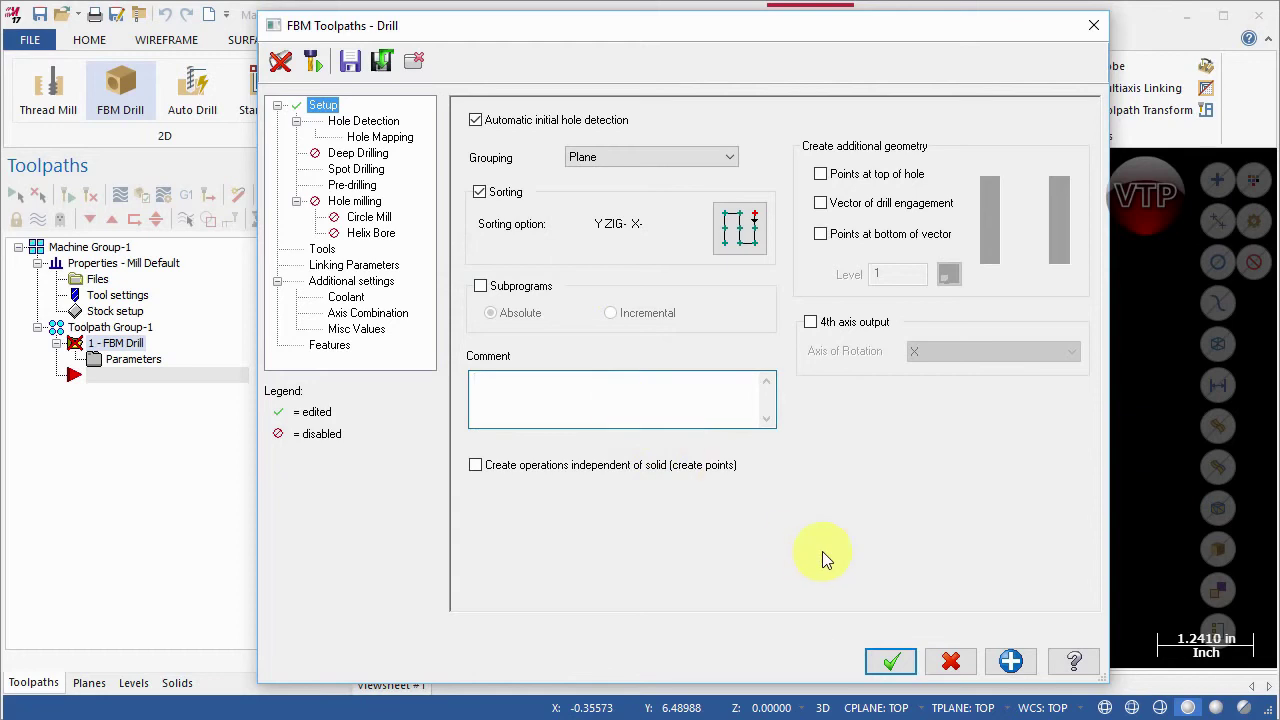
pyautogui.write('f')
pyautogui.write('FBM DRILL')
pyautogui.write(' - SETUP 1')
# Limit the hole detection search to the Top plane, keeping the diameter range from 0.03125 to 1.0.
pyautogui.click(355, 122)
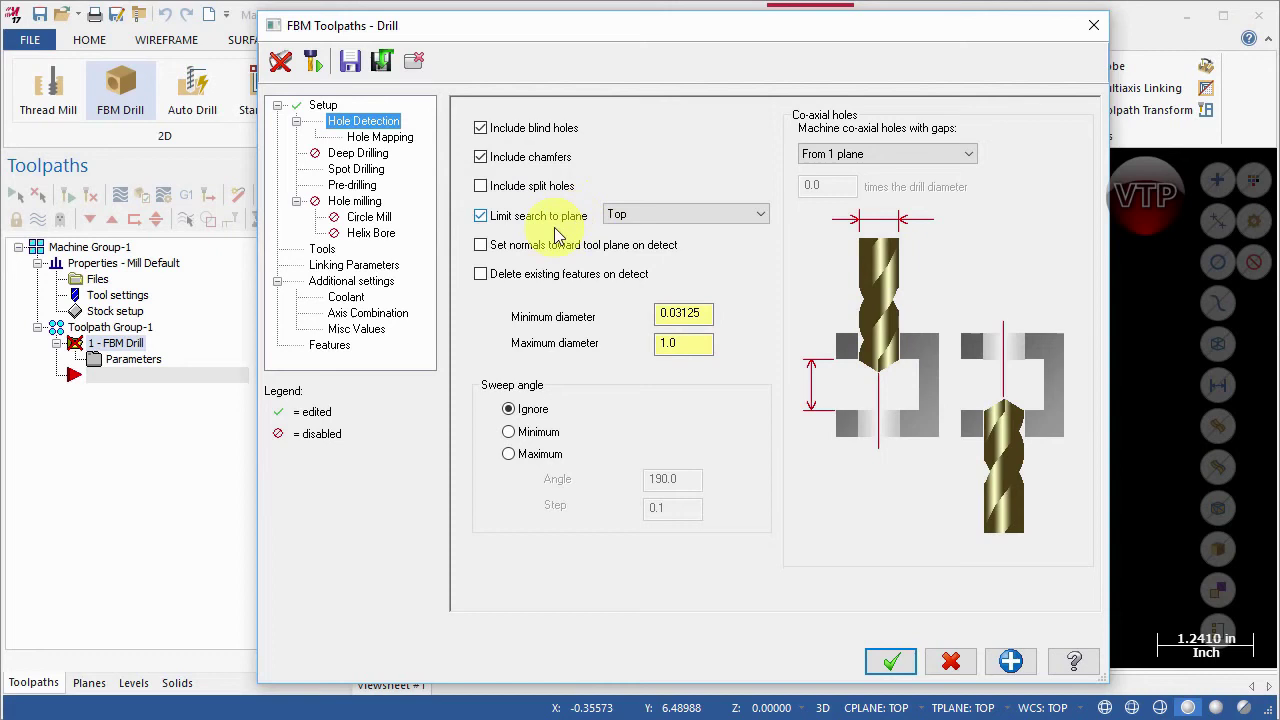
pyautogui.click(644, 216)
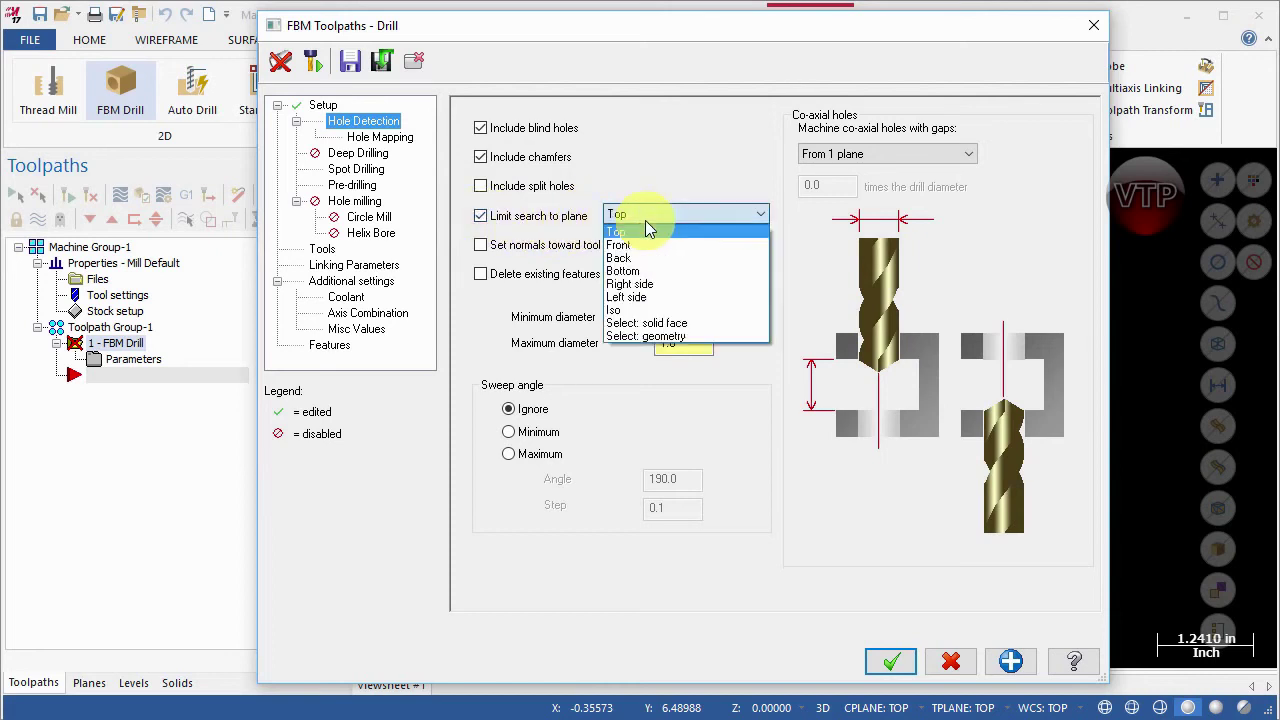
pyautogui.click(636, 234)
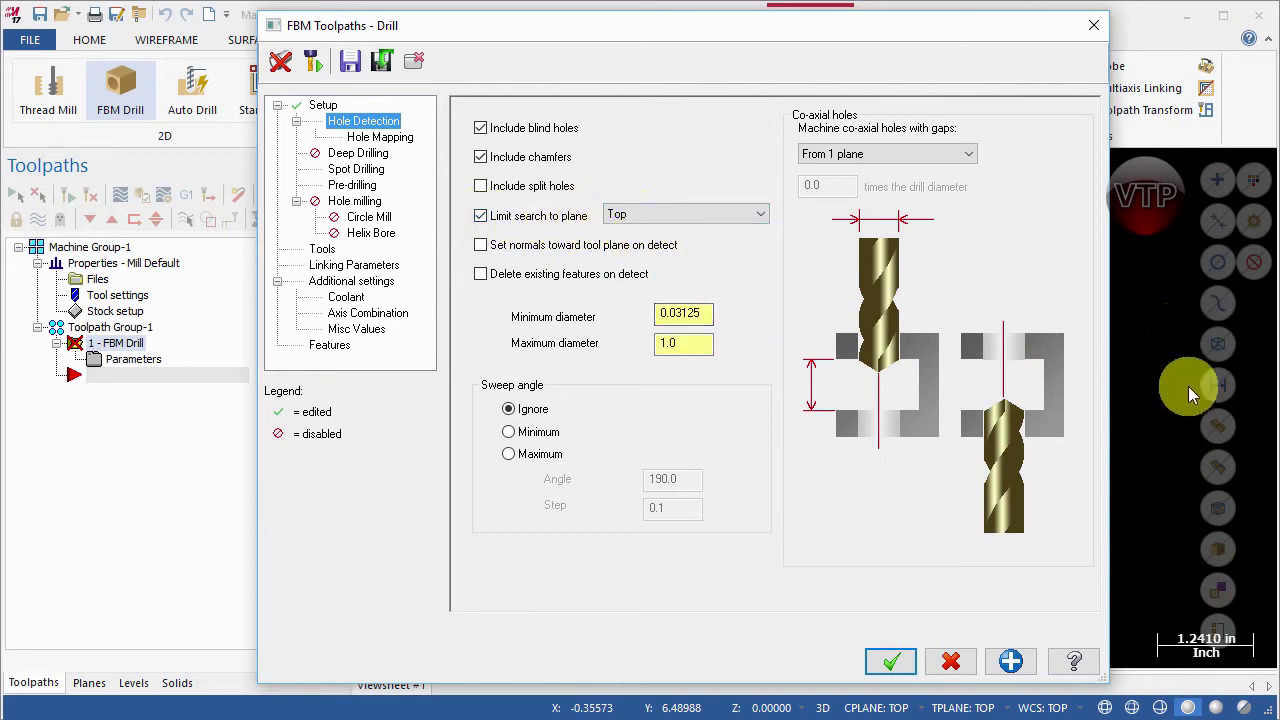
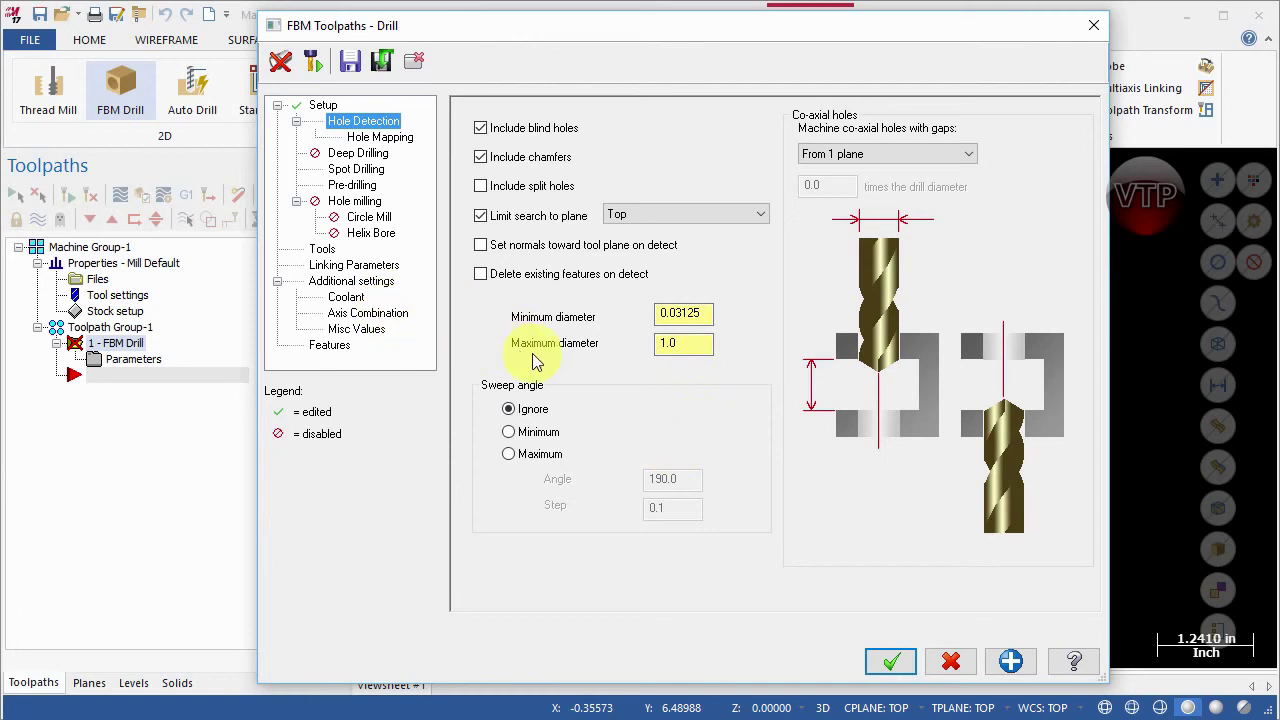
pyautogui.click(672, 345)
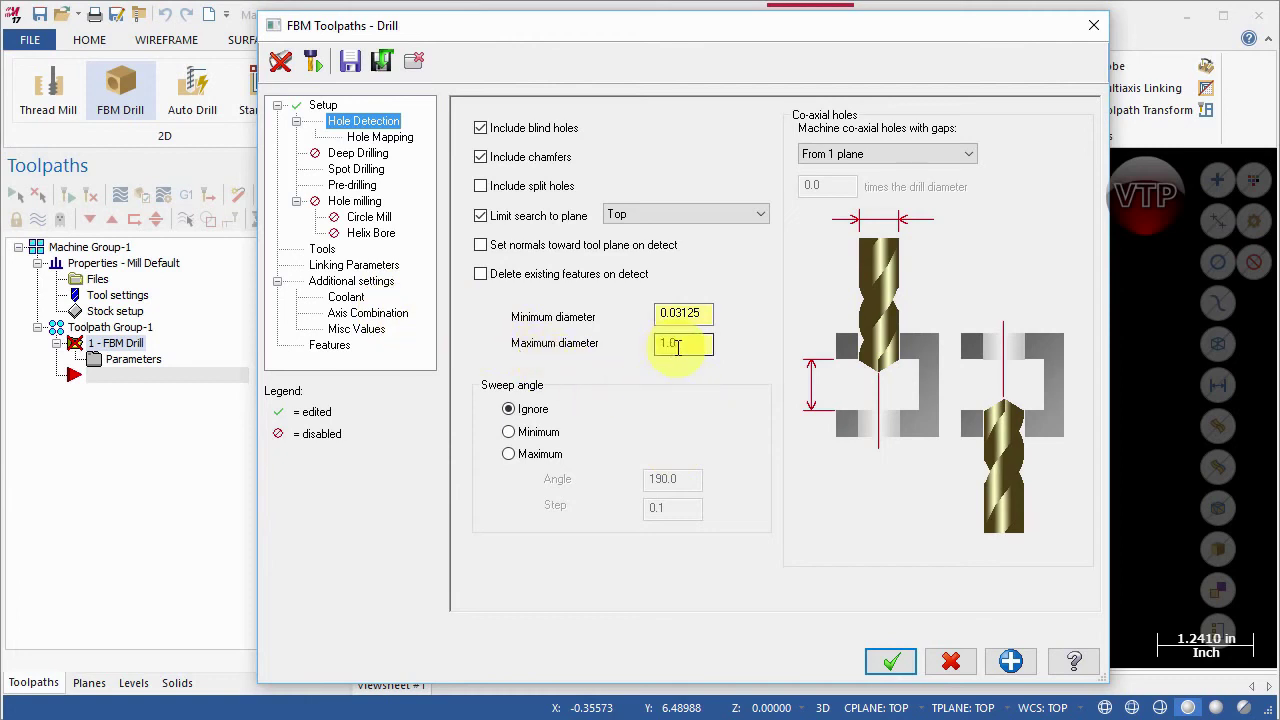
pyautogui.click(697, 313)
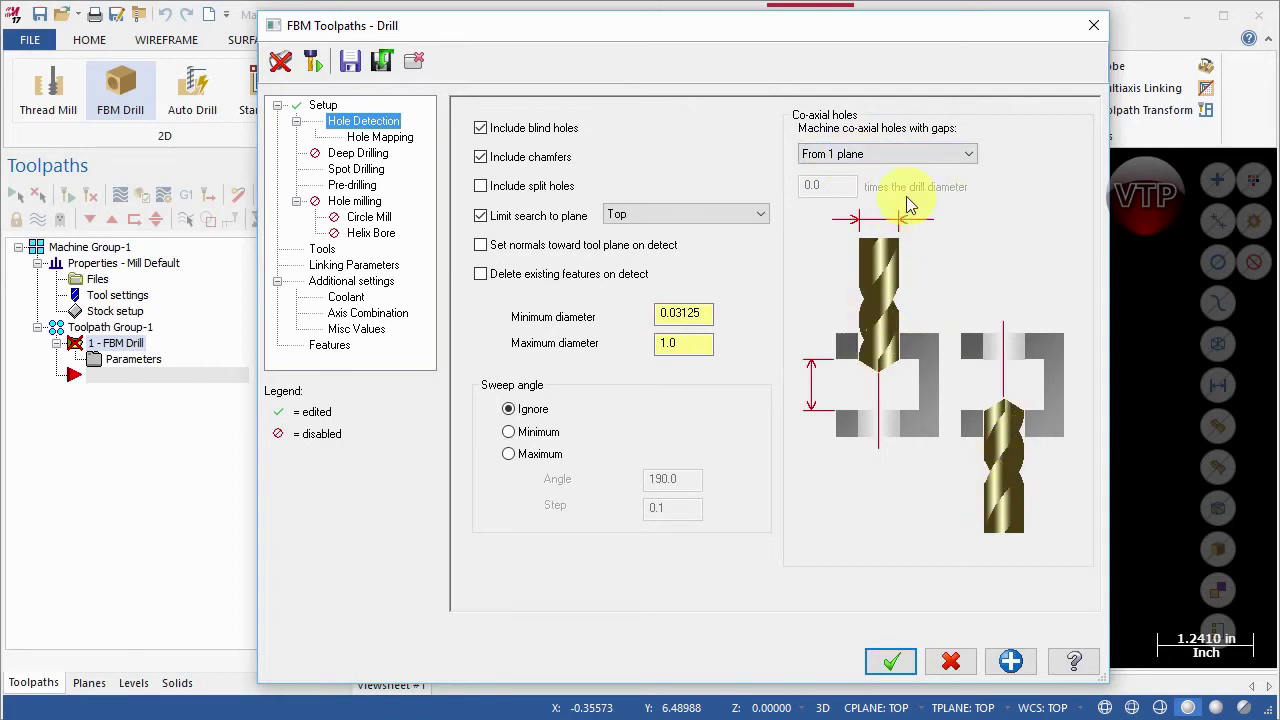
# Try the From 2 planes and From 1 plane if the gap is <= options for co-axial holes, and restore From 1 plane.
pyautogui.click(906, 158)
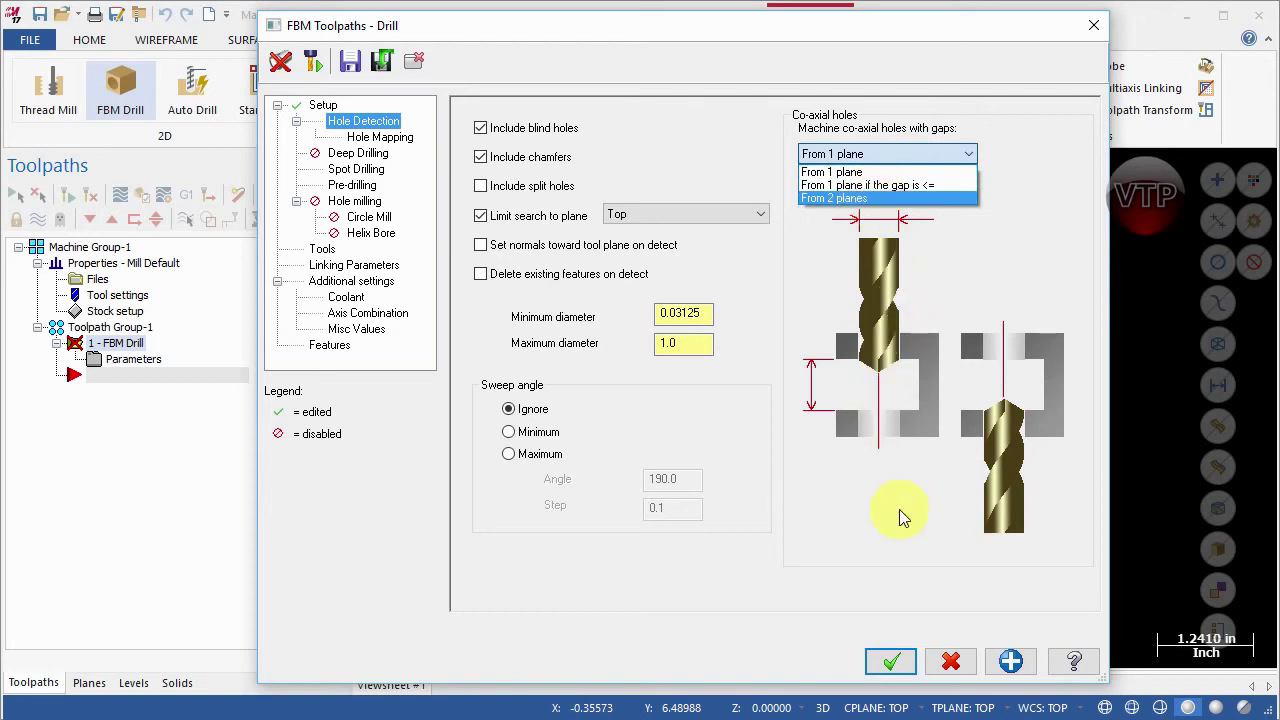
pyautogui.click(870, 200)
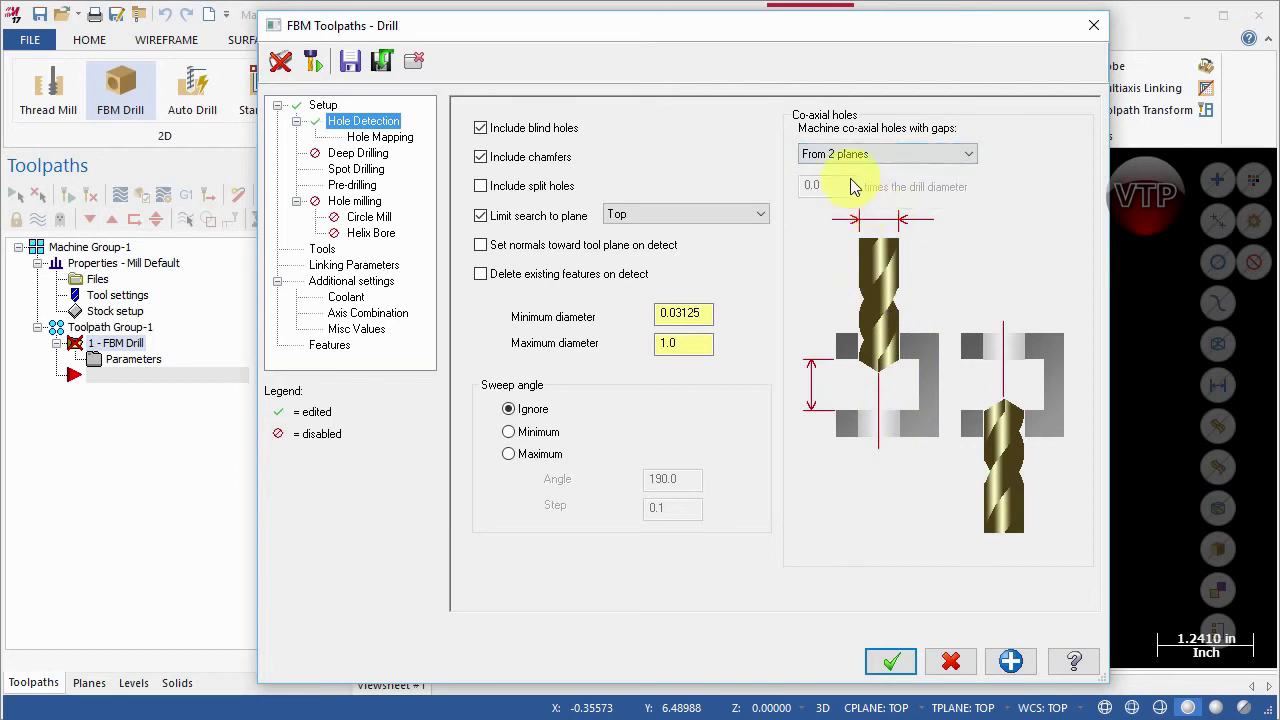
pyautogui.click(862, 155)
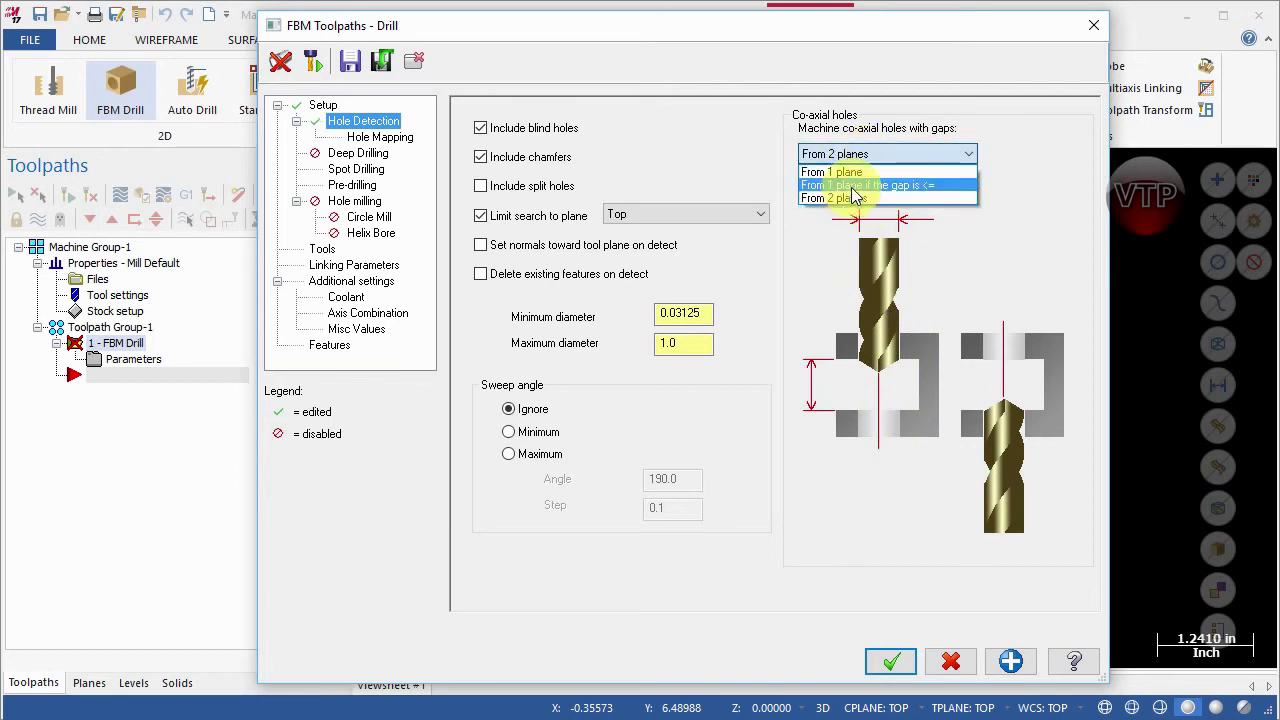
pyautogui.click(851, 199)
pyautogui.click(864, 156)
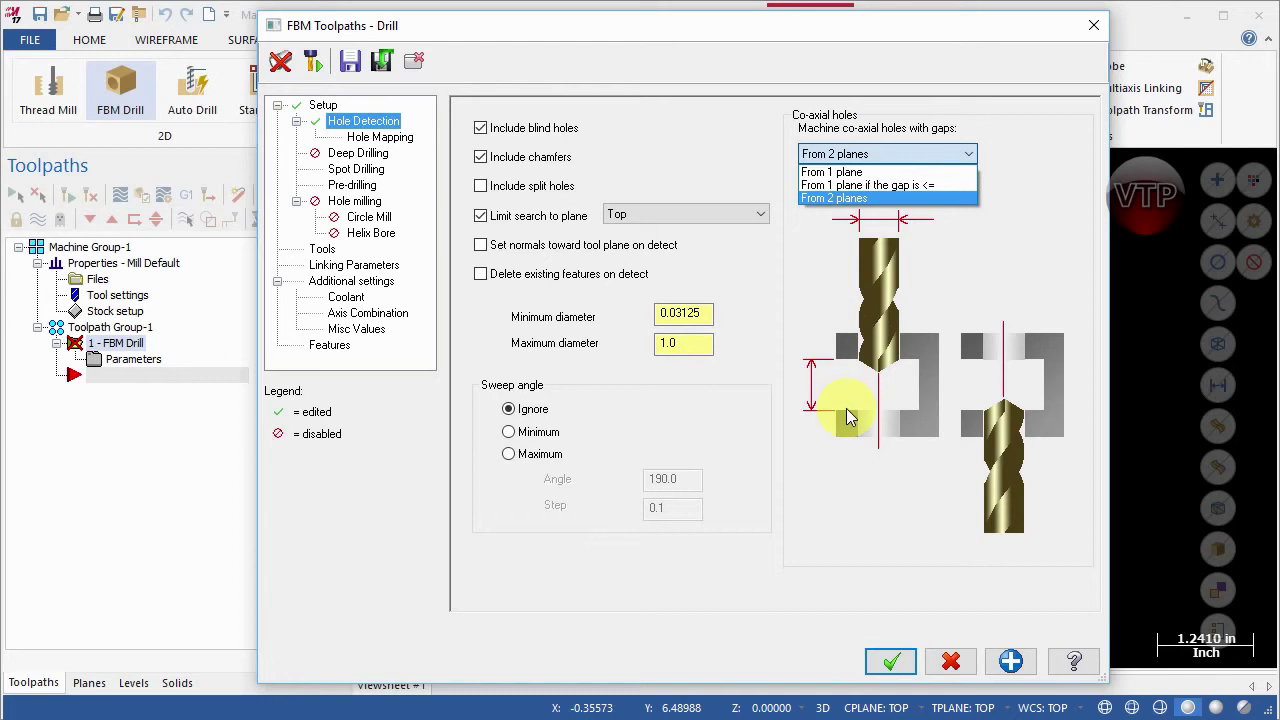
pyautogui.click(885, 185)
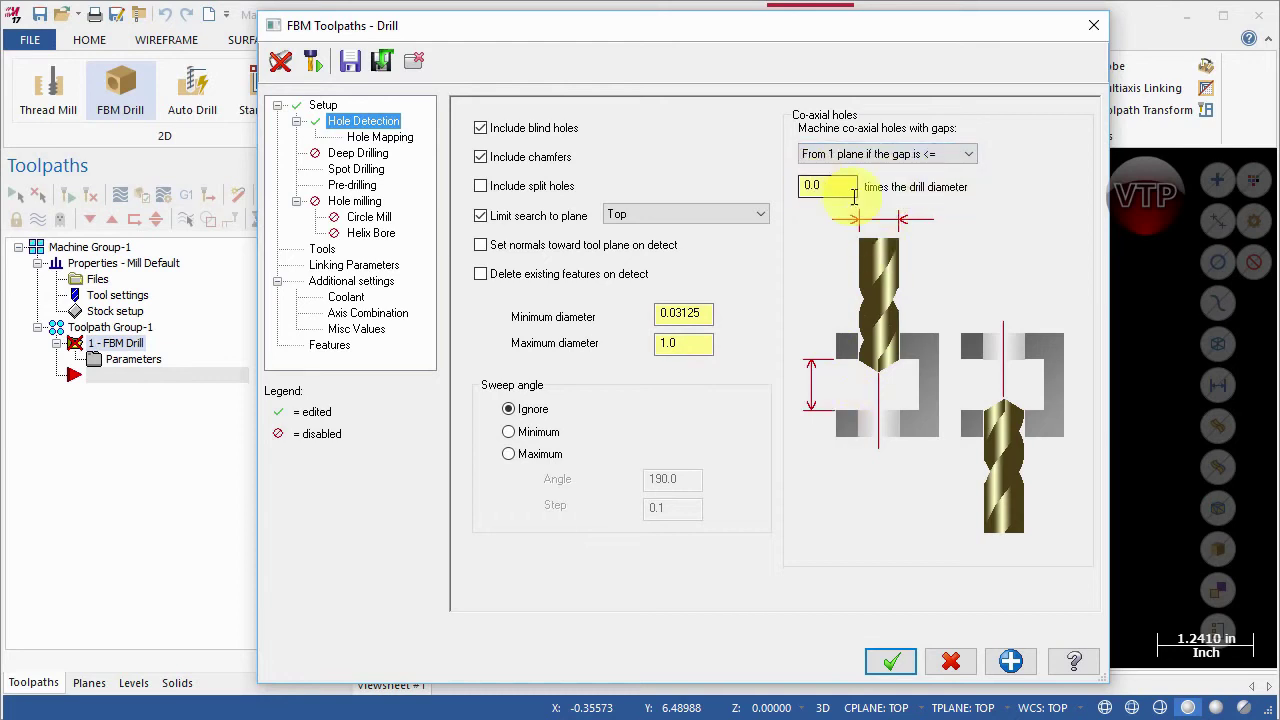
pyautogui.click(886, 156)
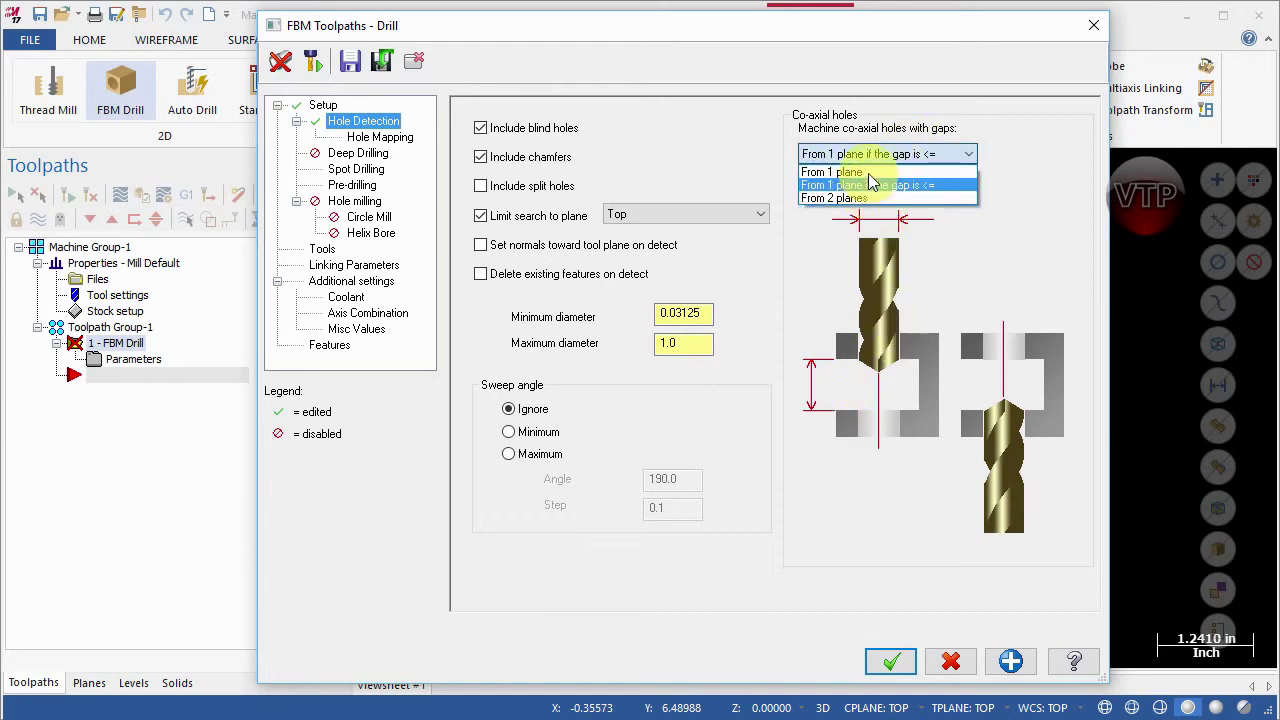
pyautogui.click(842, 173)
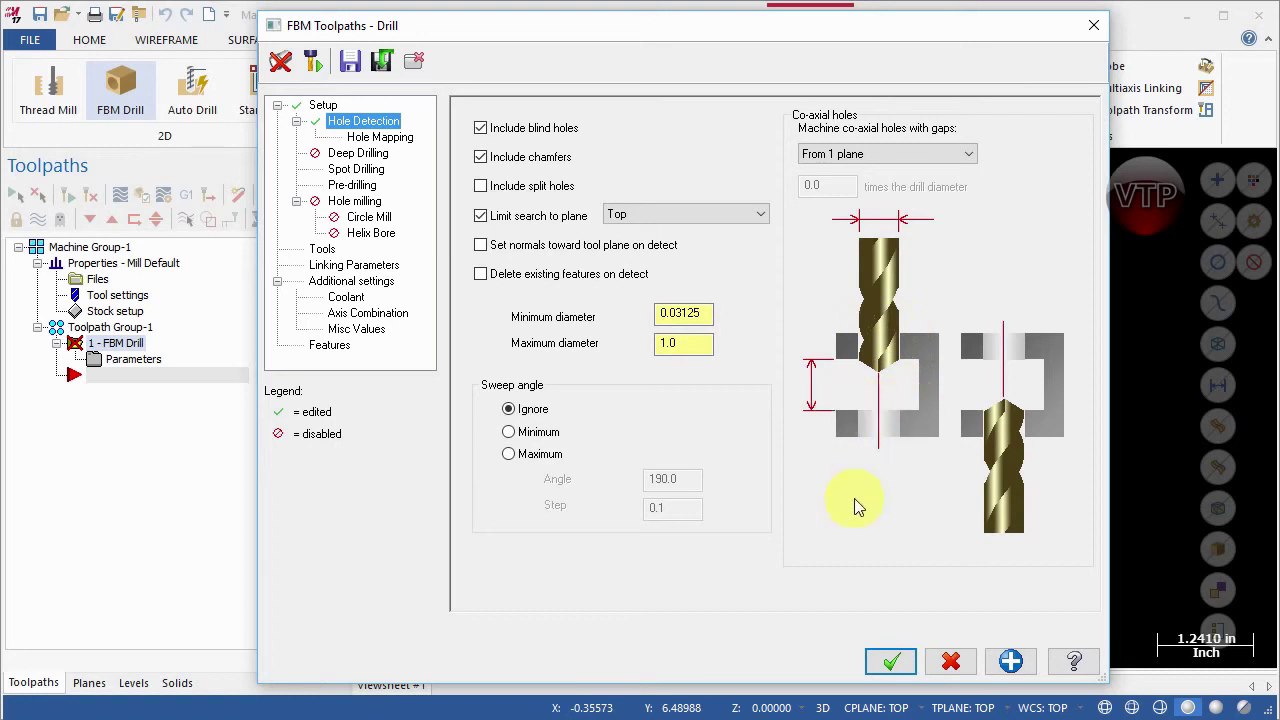
# Review the deep drilling settings and try choosing one tool for all spot drill operations.
pyautogui.click(352, 153)
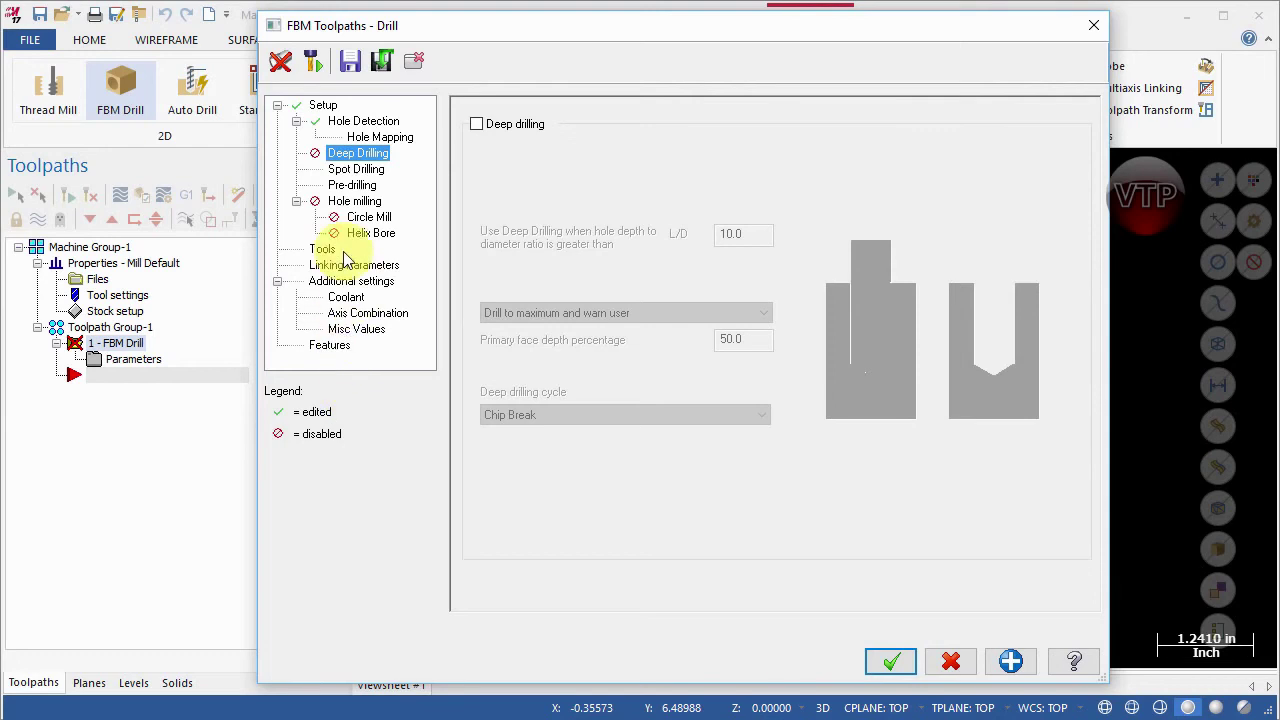
pyautogui.click(355, 169)
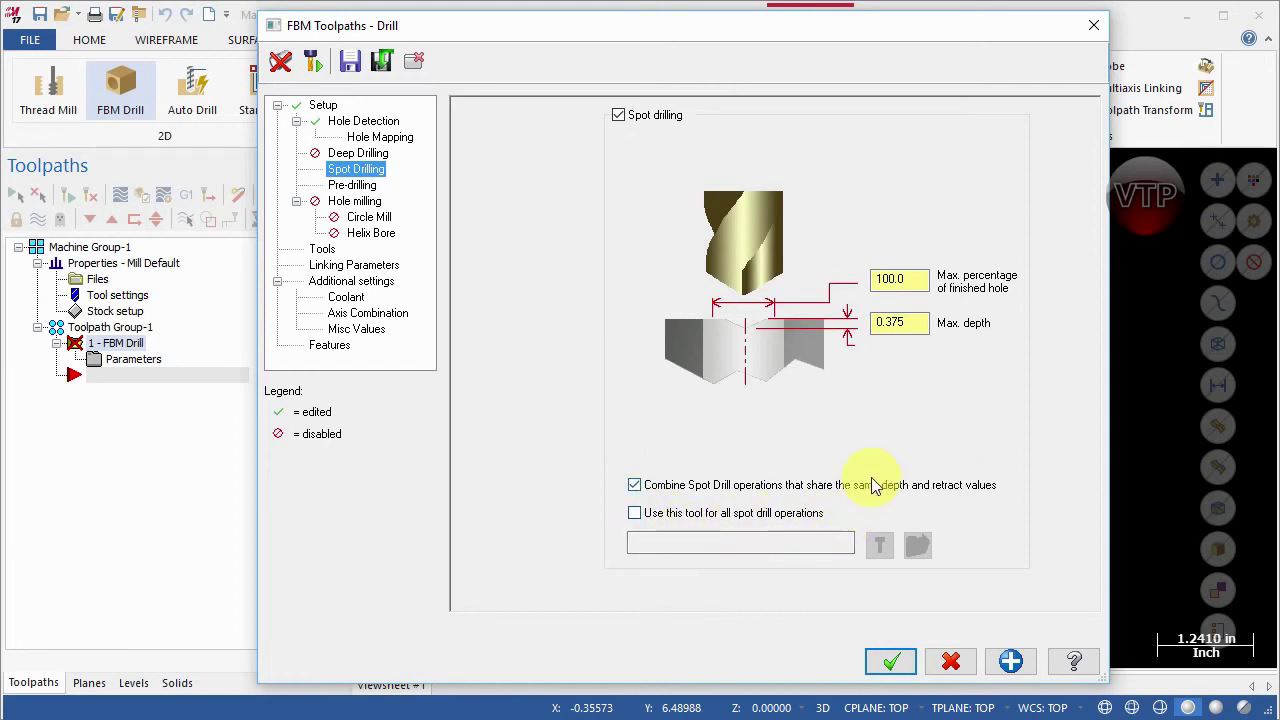
pyautogui.click(645, 519)
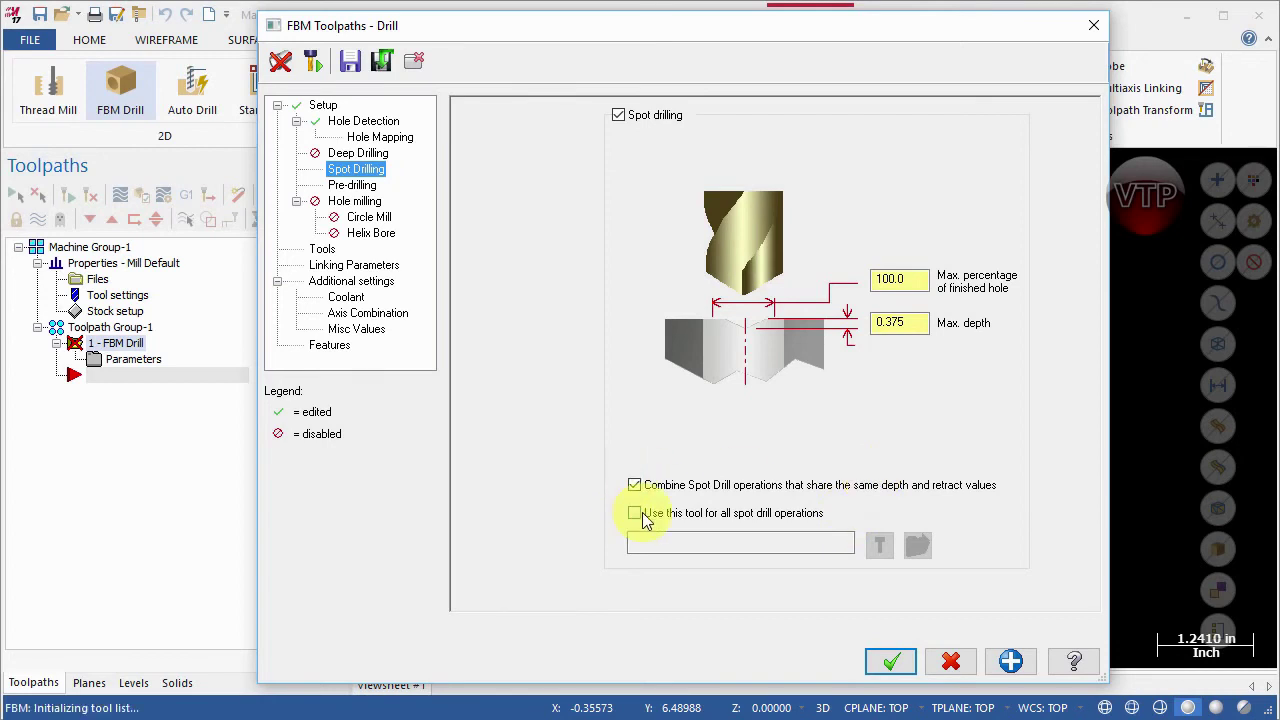
pyautogui.click(881, 547)
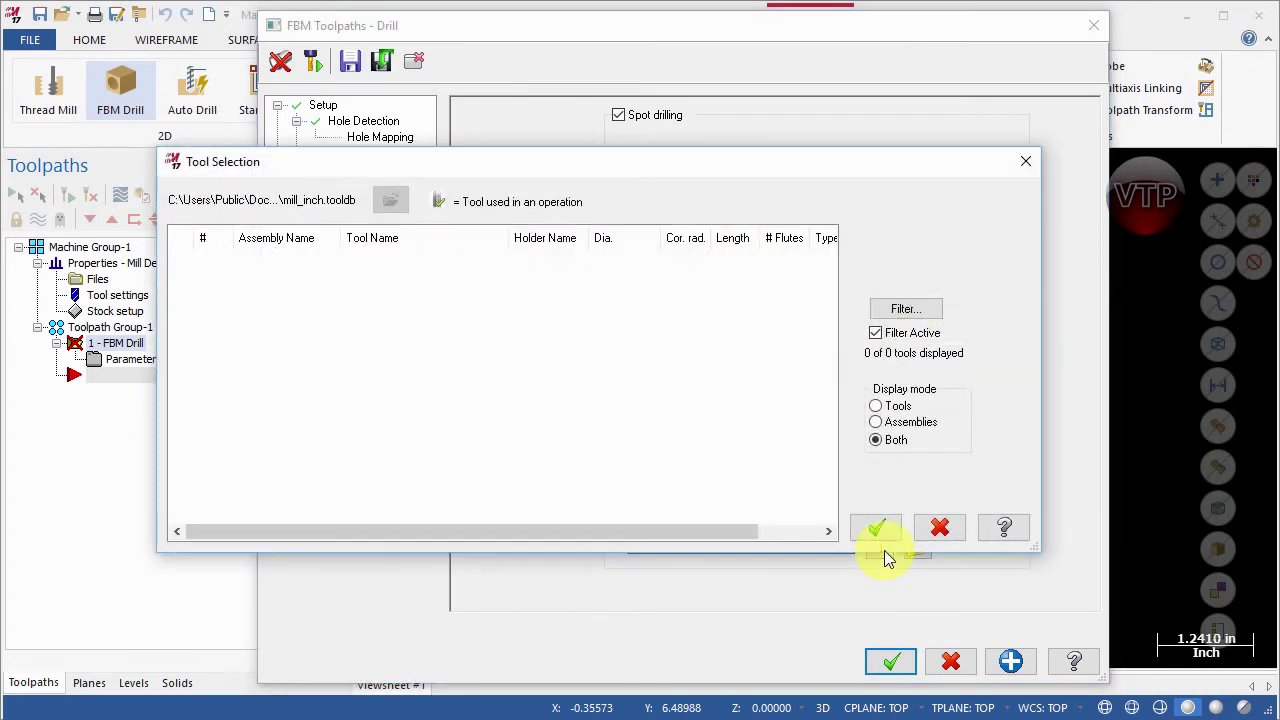
pyautogui.click(1025, 162)
pyautogui.click(633, 516)
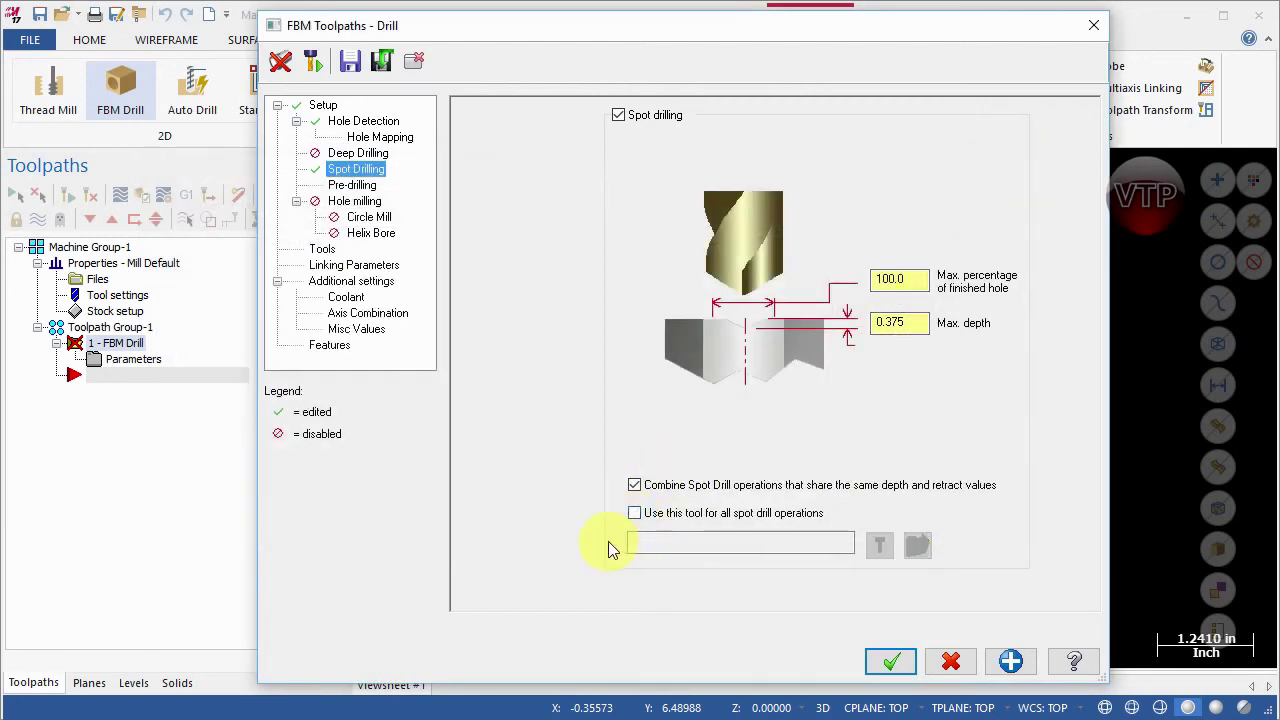
# Review the pre-drilling, hole milling and tool selection settings, including the hole bottom geometry options.
pyautogui.click(352, 185)
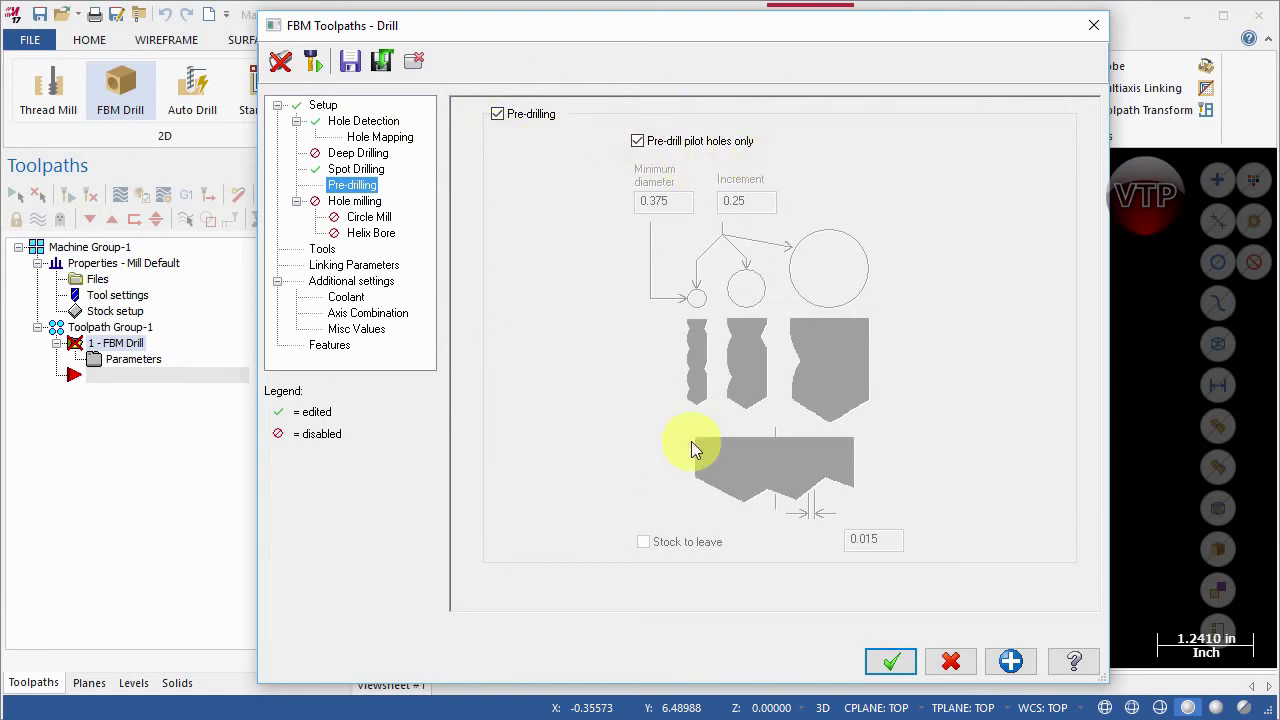
pyautogui.click(343, 201)
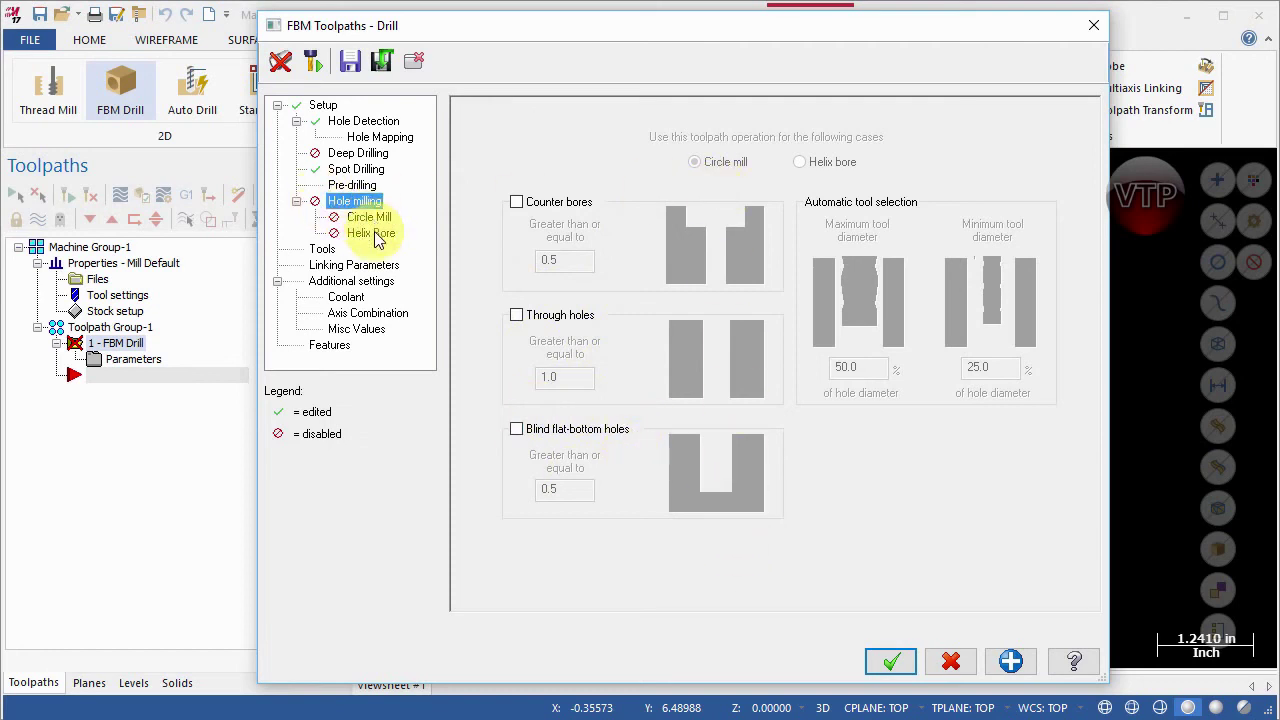
pyautogui.click(320, 250)
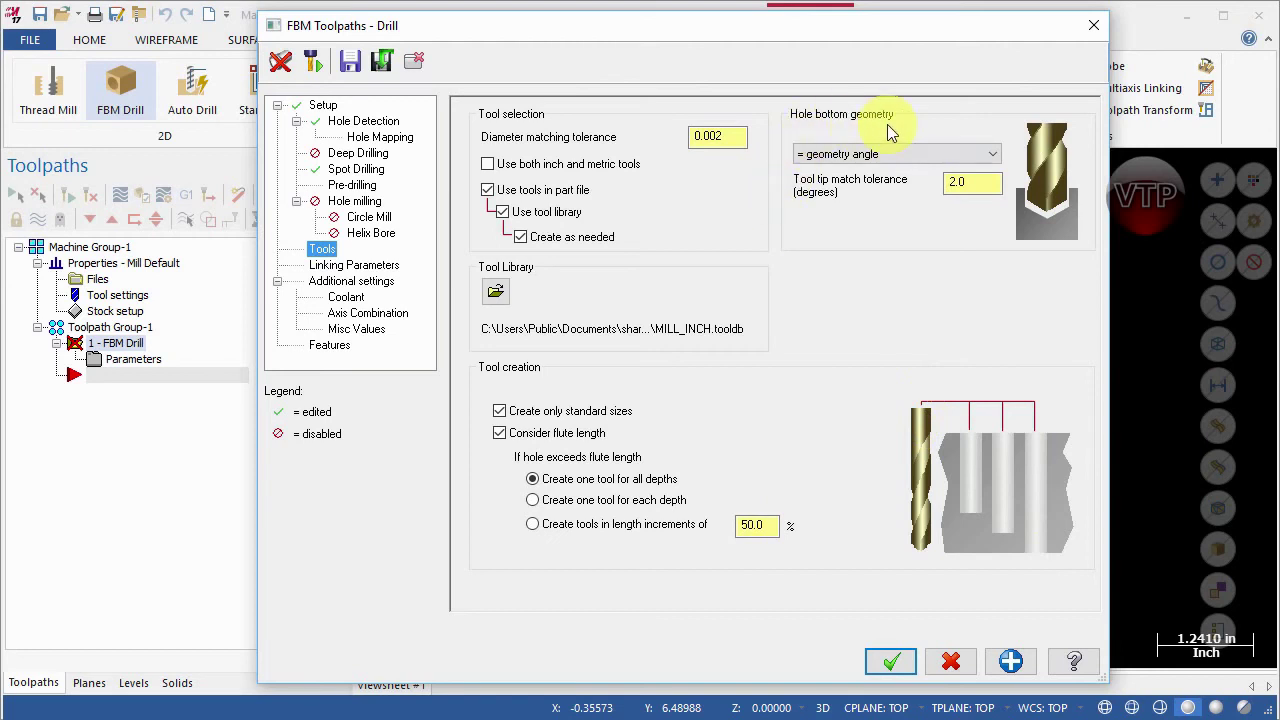
pyautogui.click(905, 156)
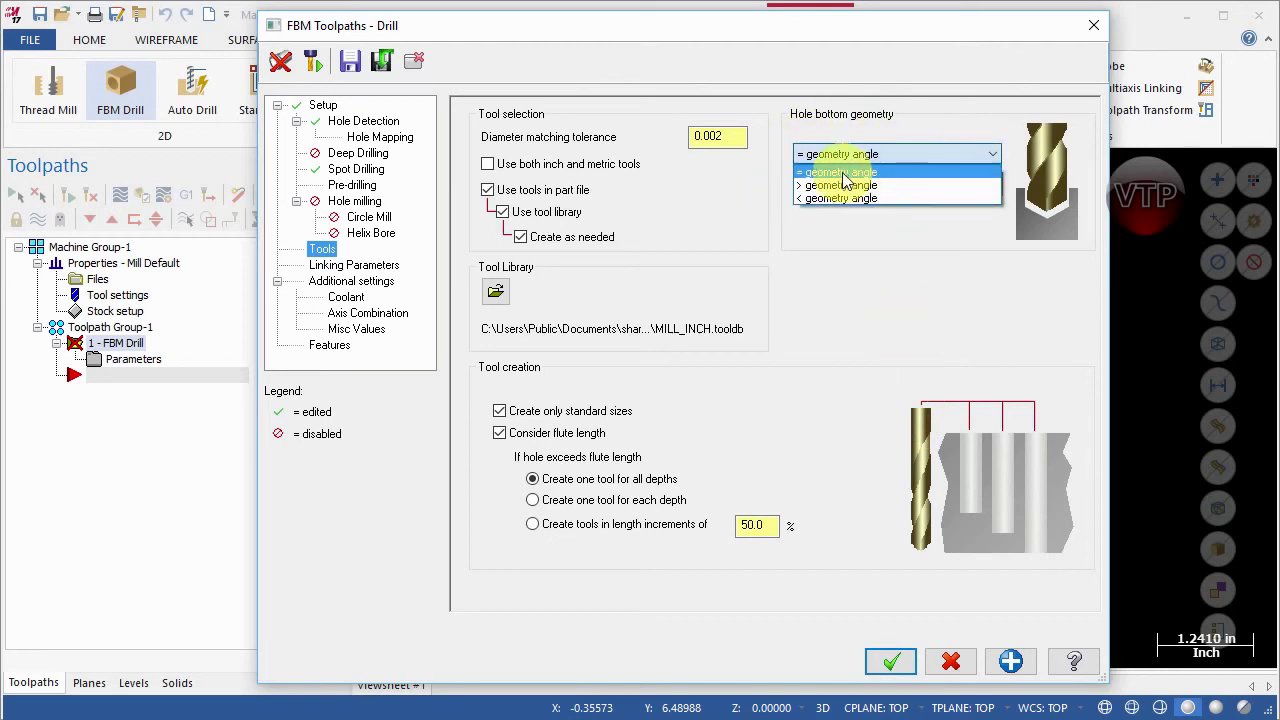
pyautogui.click(1013, 256)
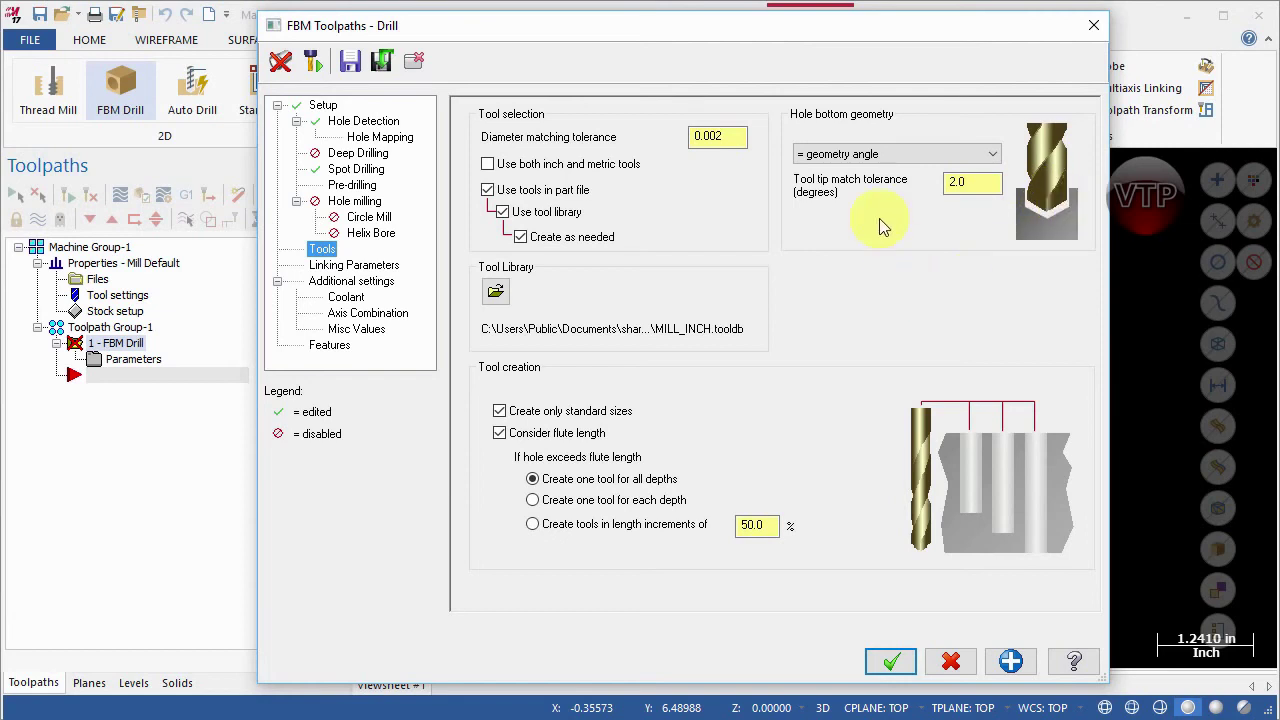
# Try Top of hole plus as the clearance reference in the linking parameters, and restore Solid height plus.
pyautogui.click(970, 182)
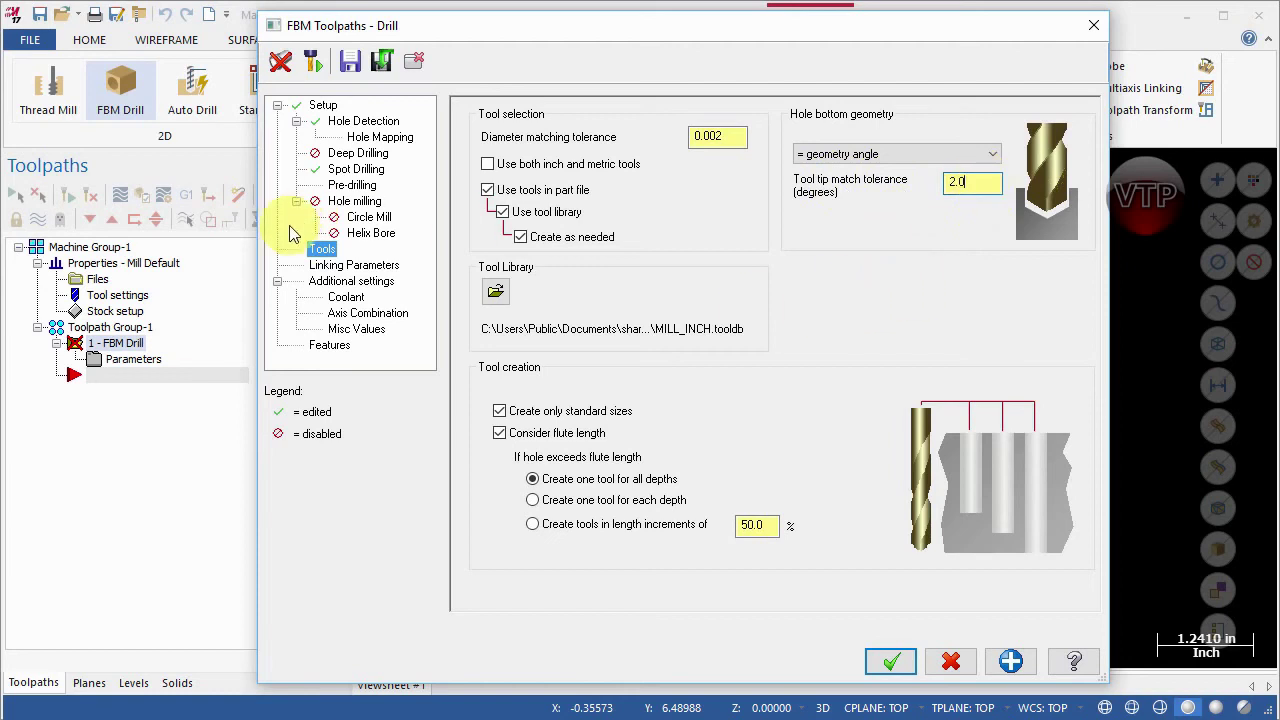
pyautogui.click(335, 265)
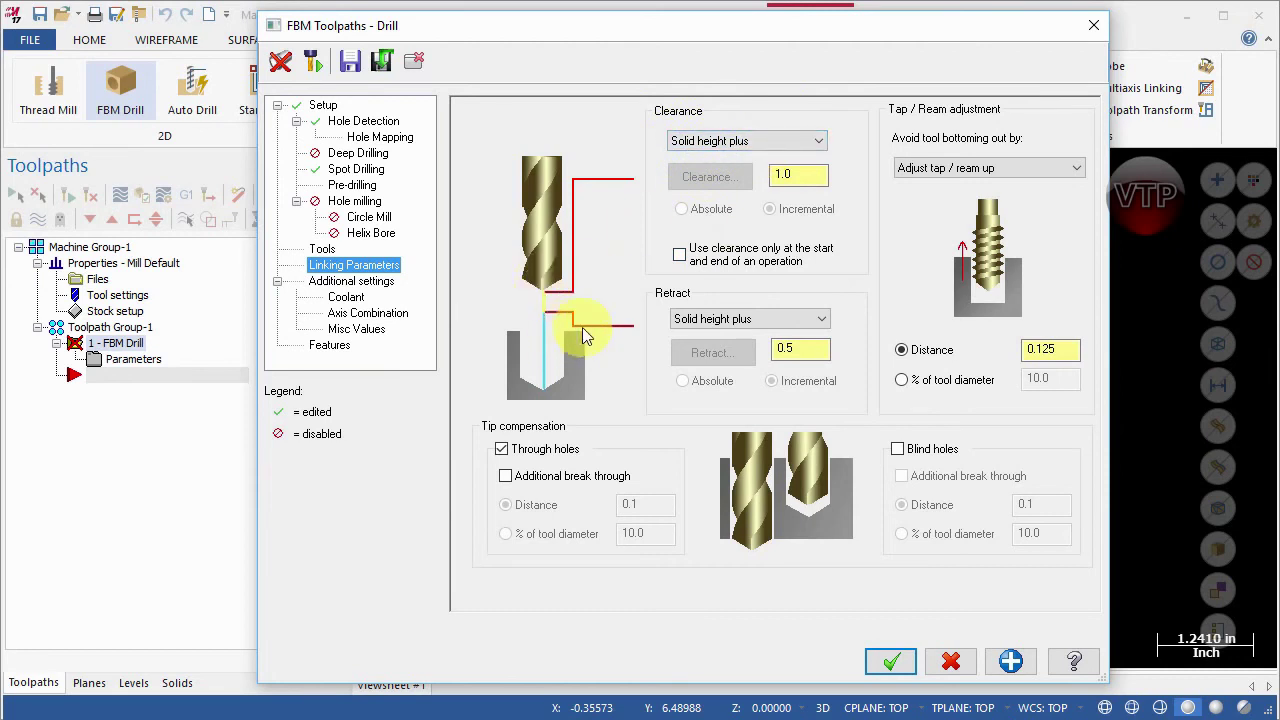
pyautogui.click(750, 143)
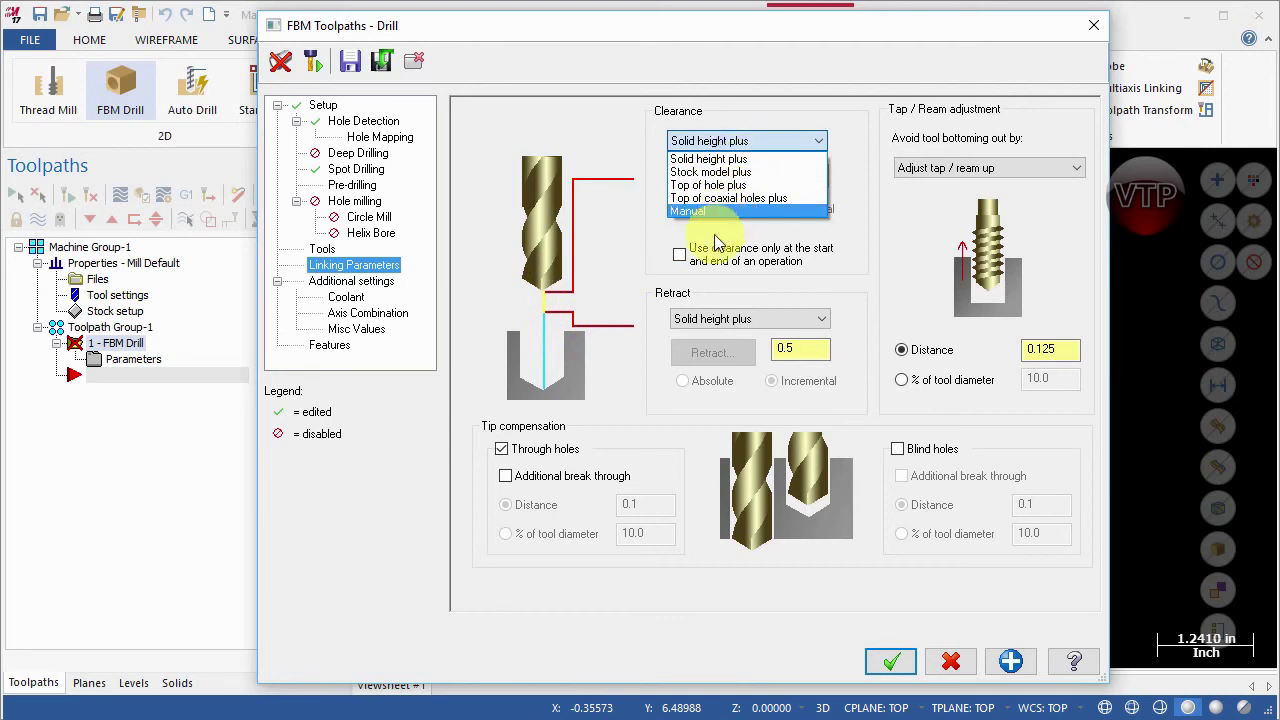
pyautogui.click(737, 186)
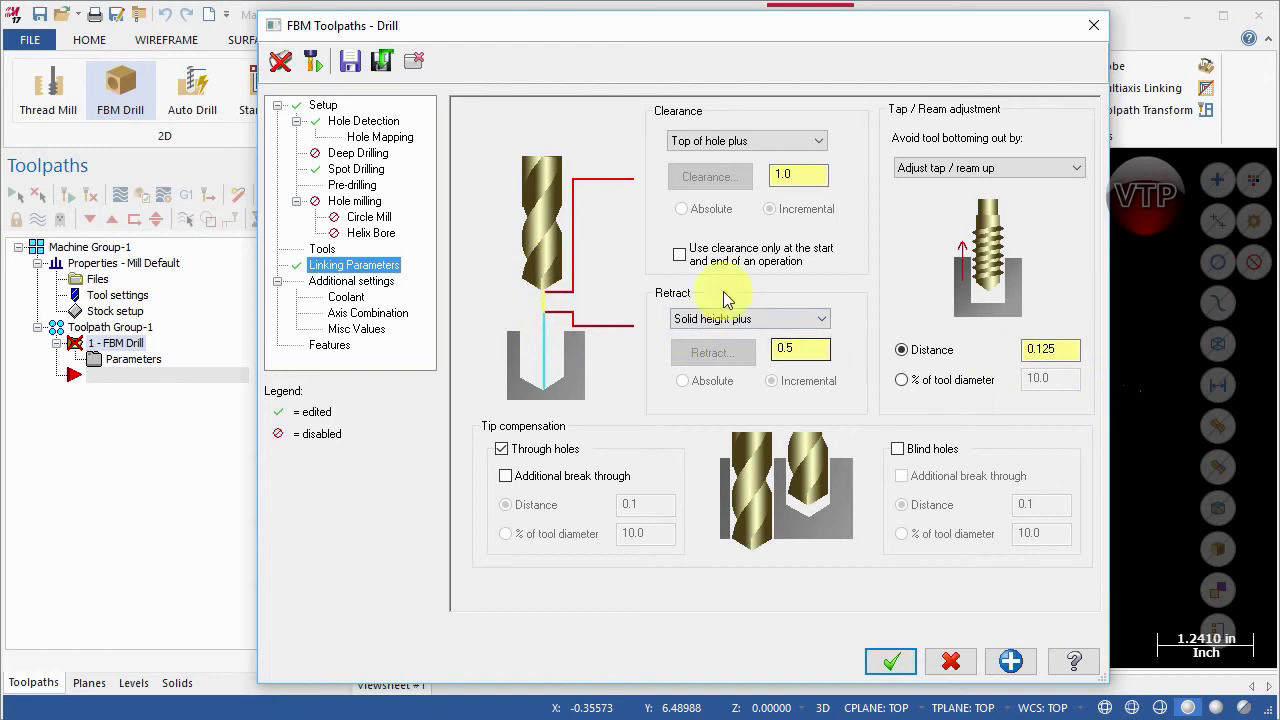
pyautogui.click(776, 146)
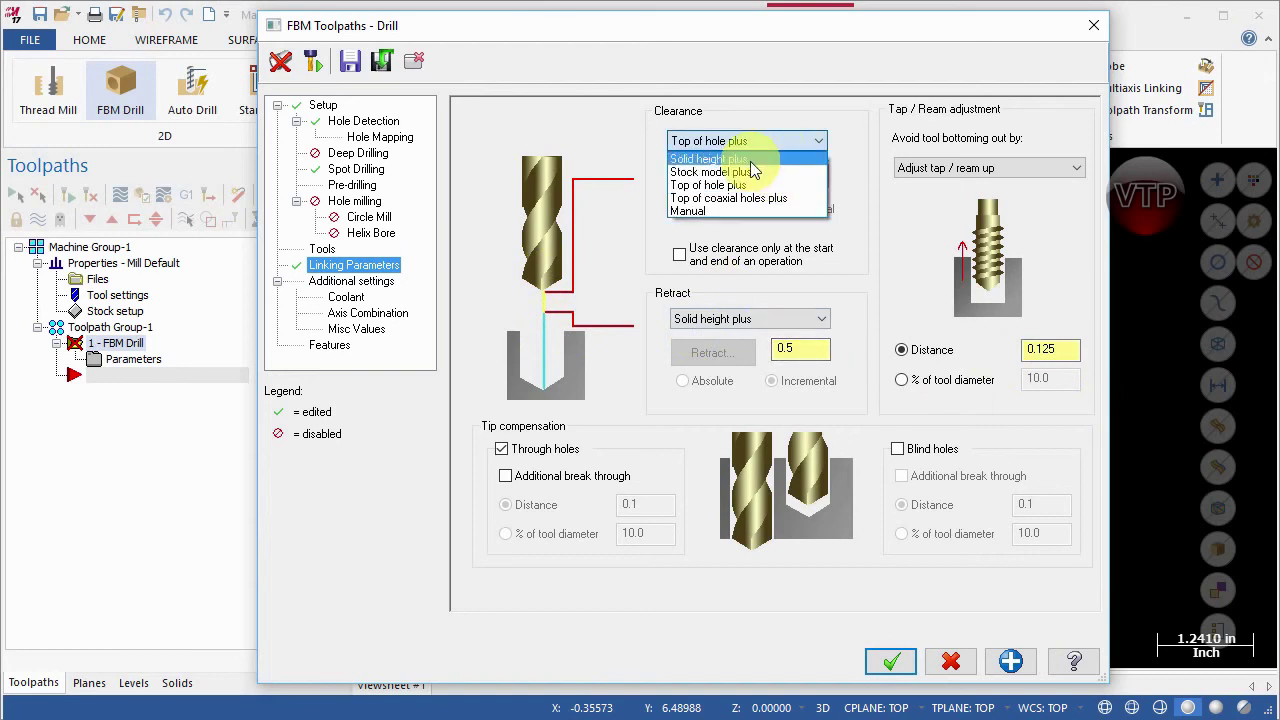
pyautogui.click(615, 309)
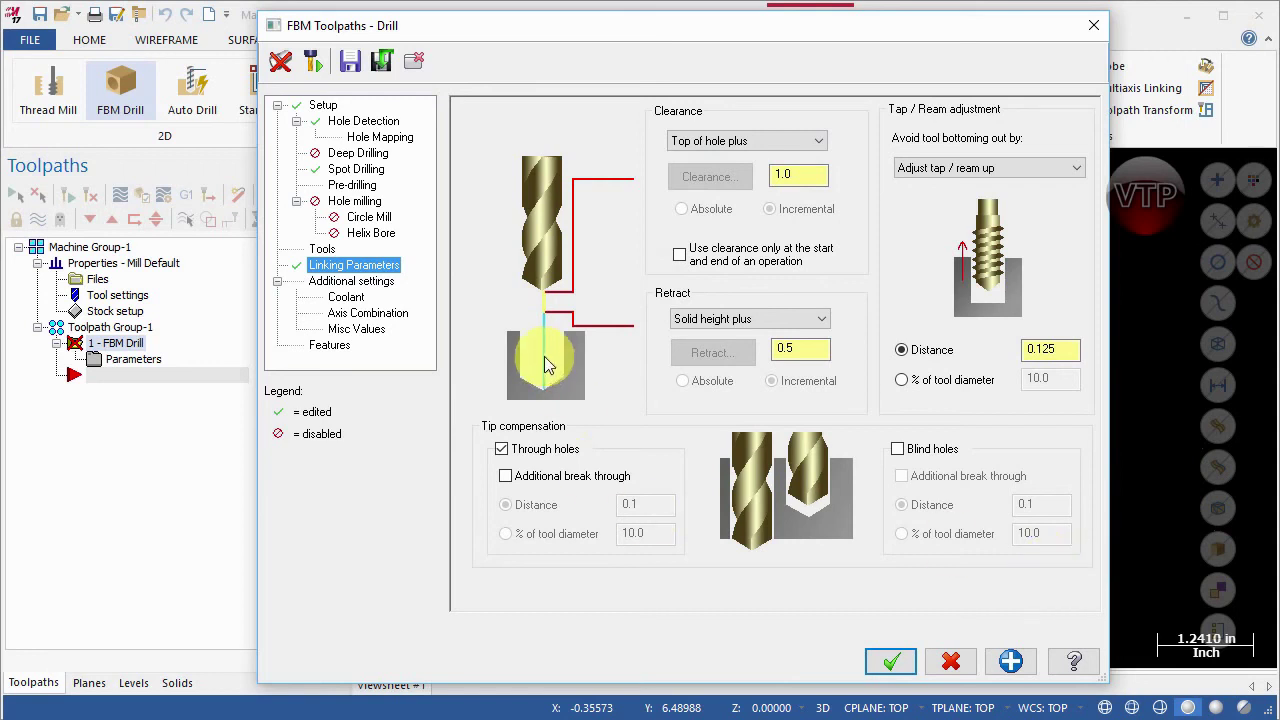
pyautogui.click(752, 142)
pyautogui.click(720, 157)
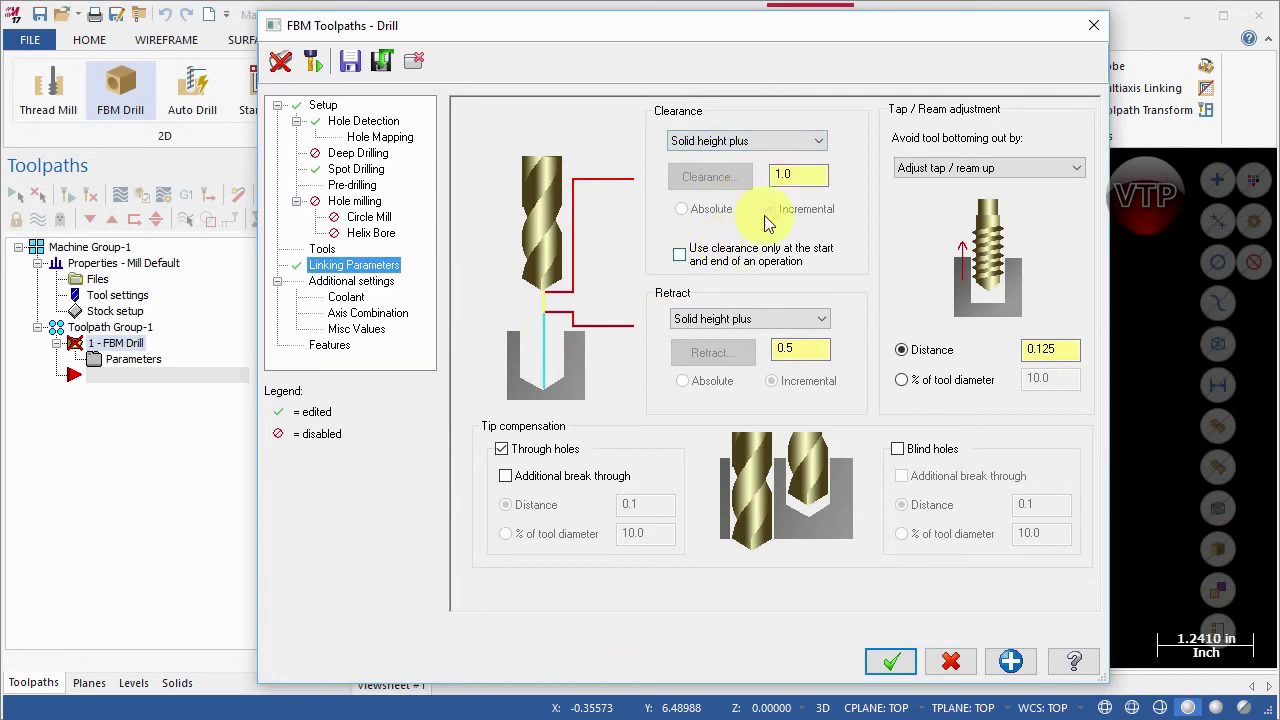
# Use clearance only at the start and end of an operation, turn off through-hole tip compensation, and review the tap/ream adjustment options.
pyautogui.click(684, 258)
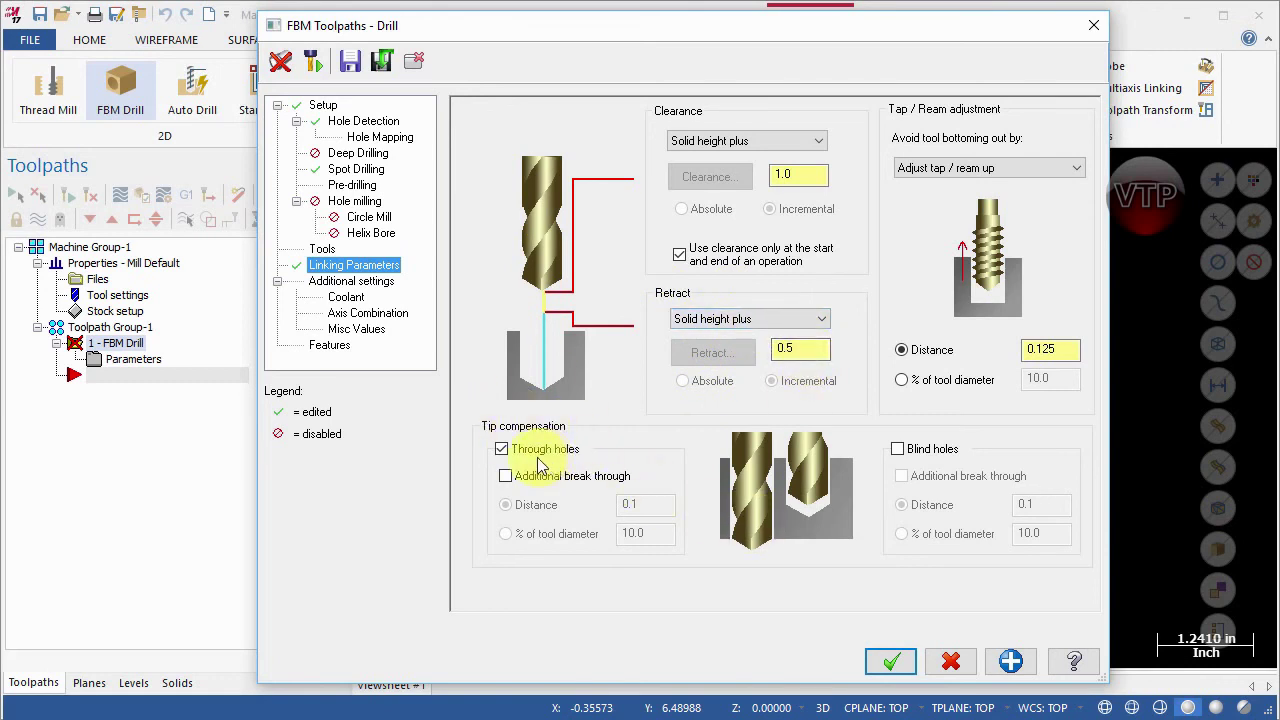
pyautogui.click(502, 452)
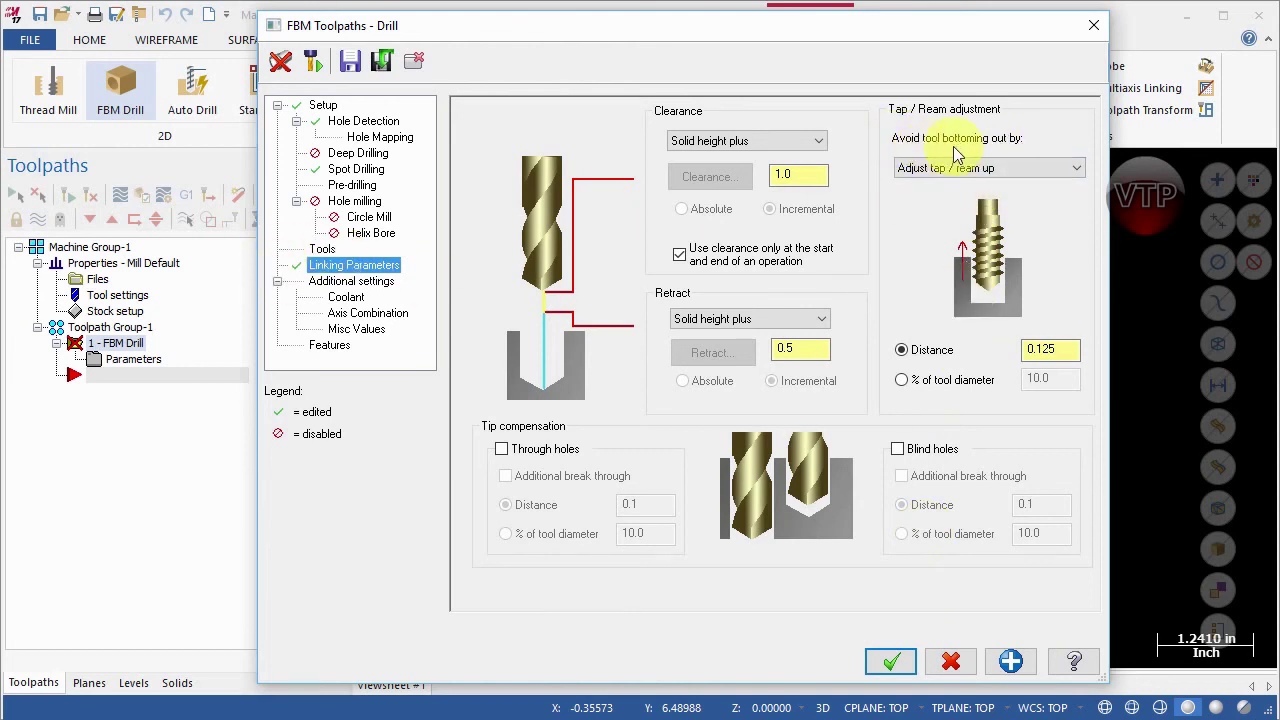
pyautogui.click(1009, 174)
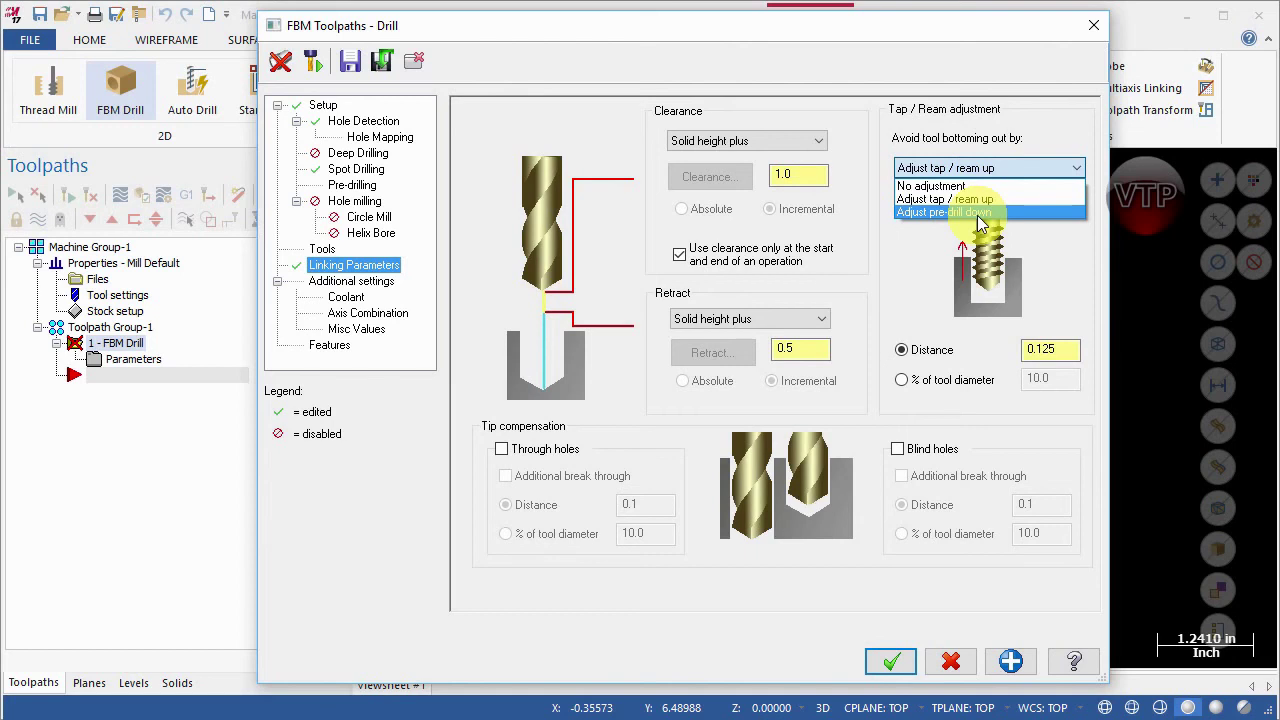
pyautogui.click(905, 280)
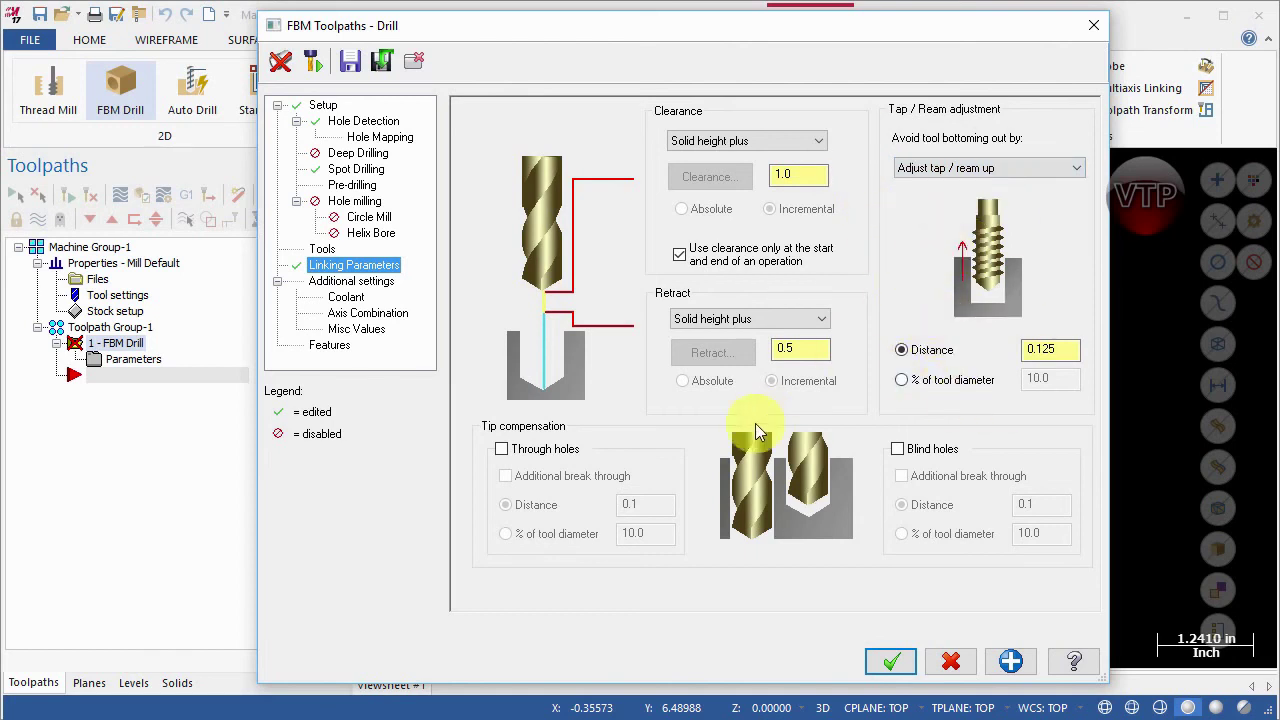
# Check the coolant settings, and run the hole detection to fill the features list.
pyautogui.click(330, 346)
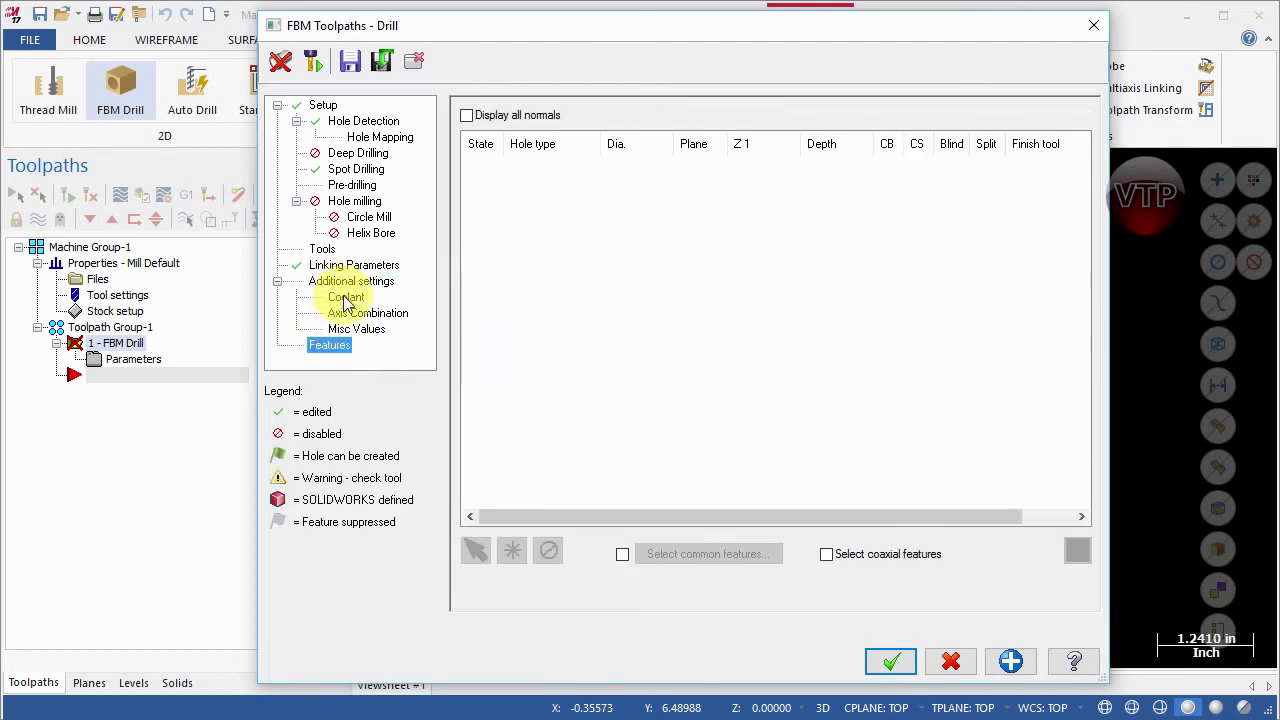
pyautogui.click(345, 297)
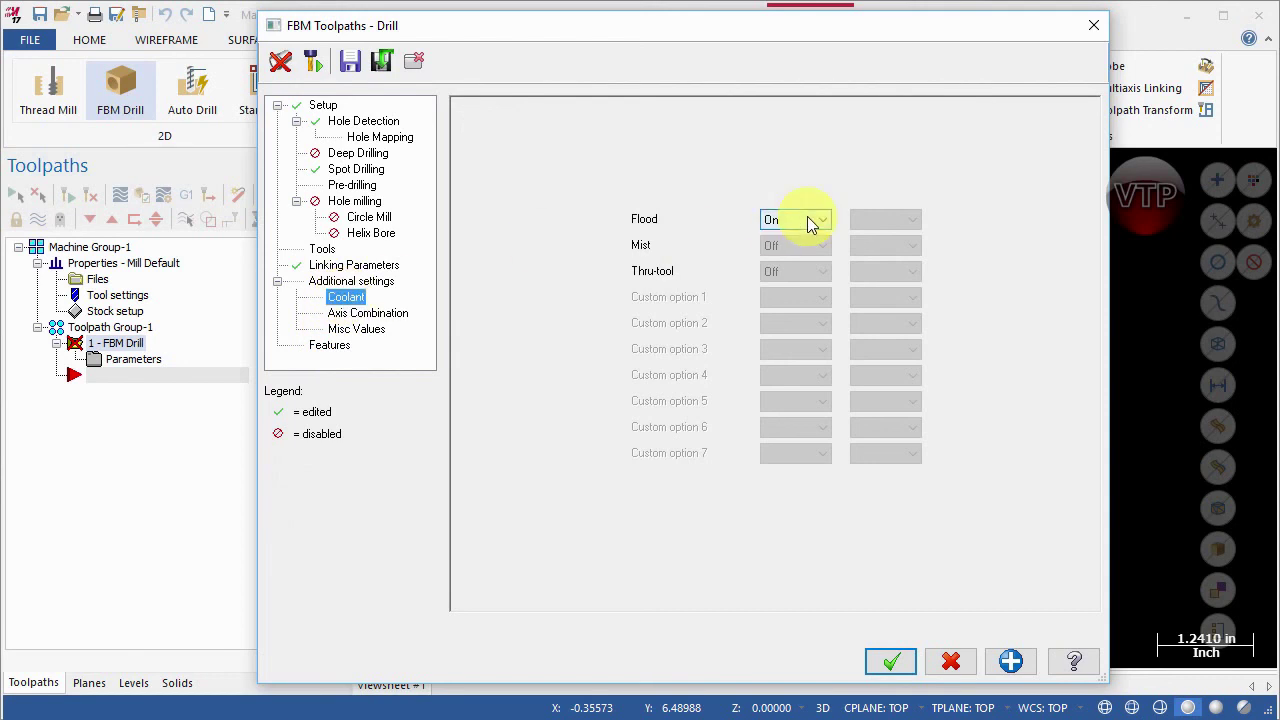
pyautogui.click(320, 345)
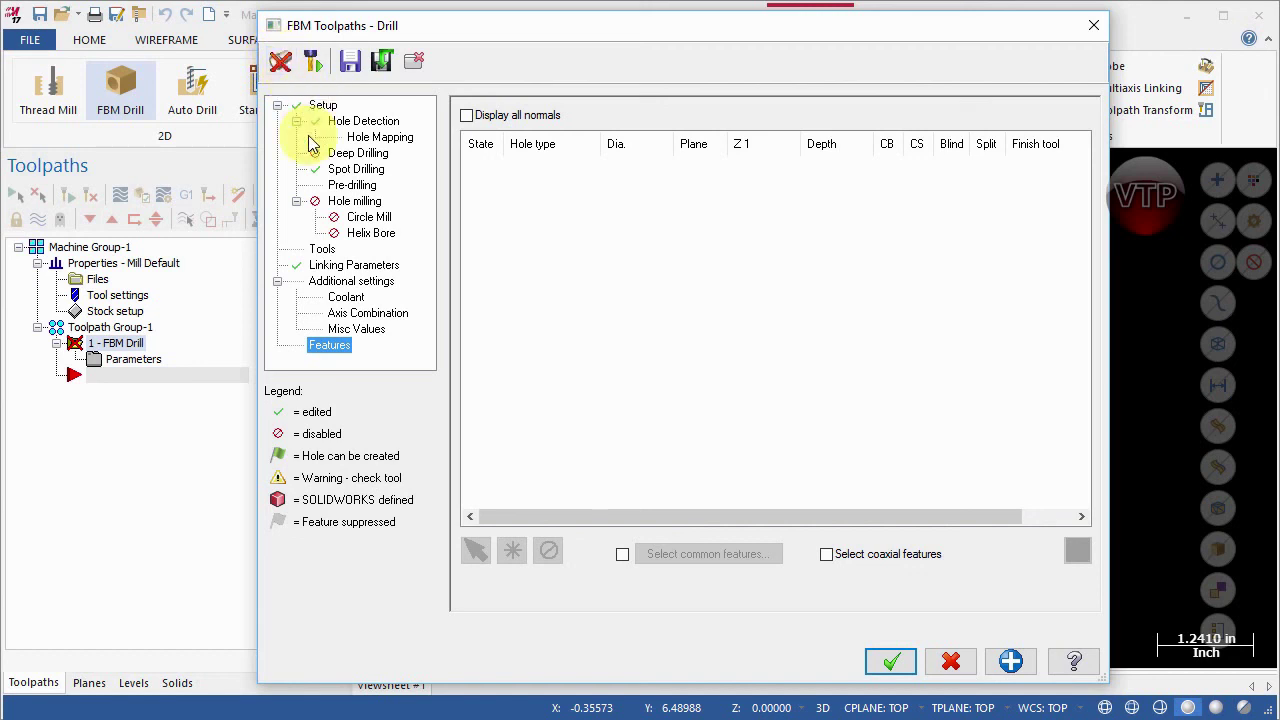
pyautogui.click(280, 61)
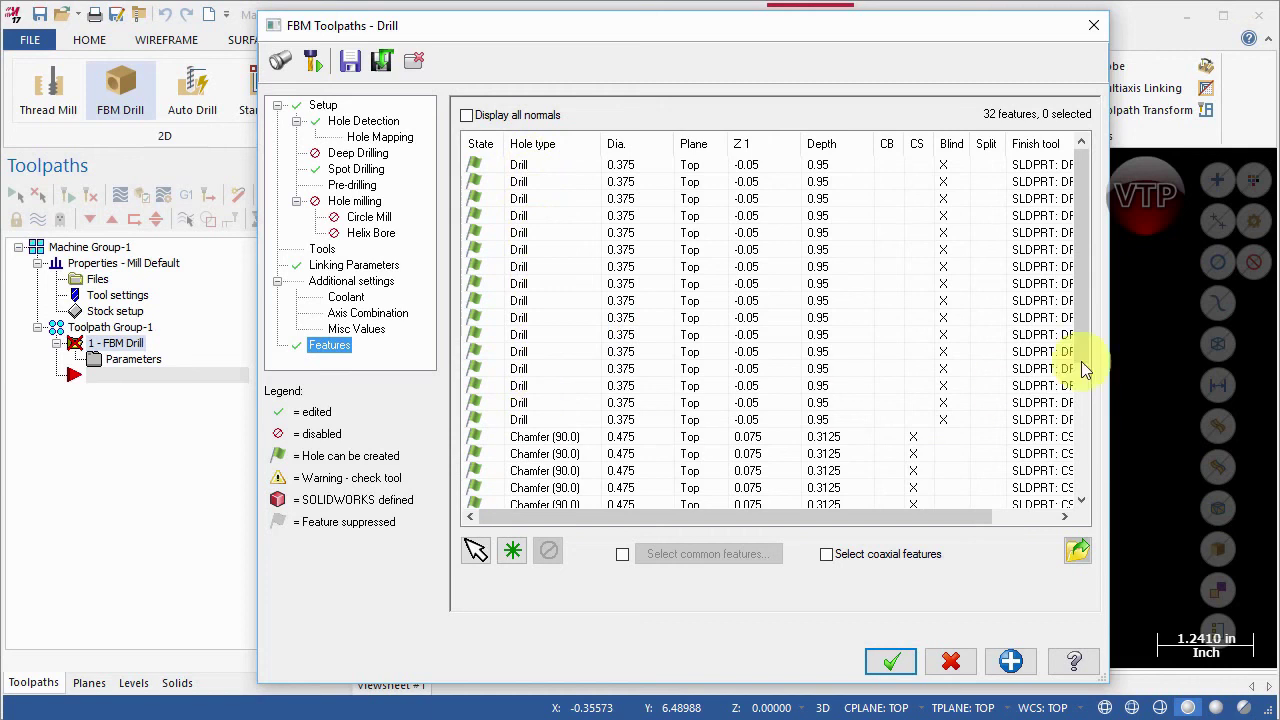
pyautogui.moveTo(1078, 309); pyautogui.dragTo(1065, 515)
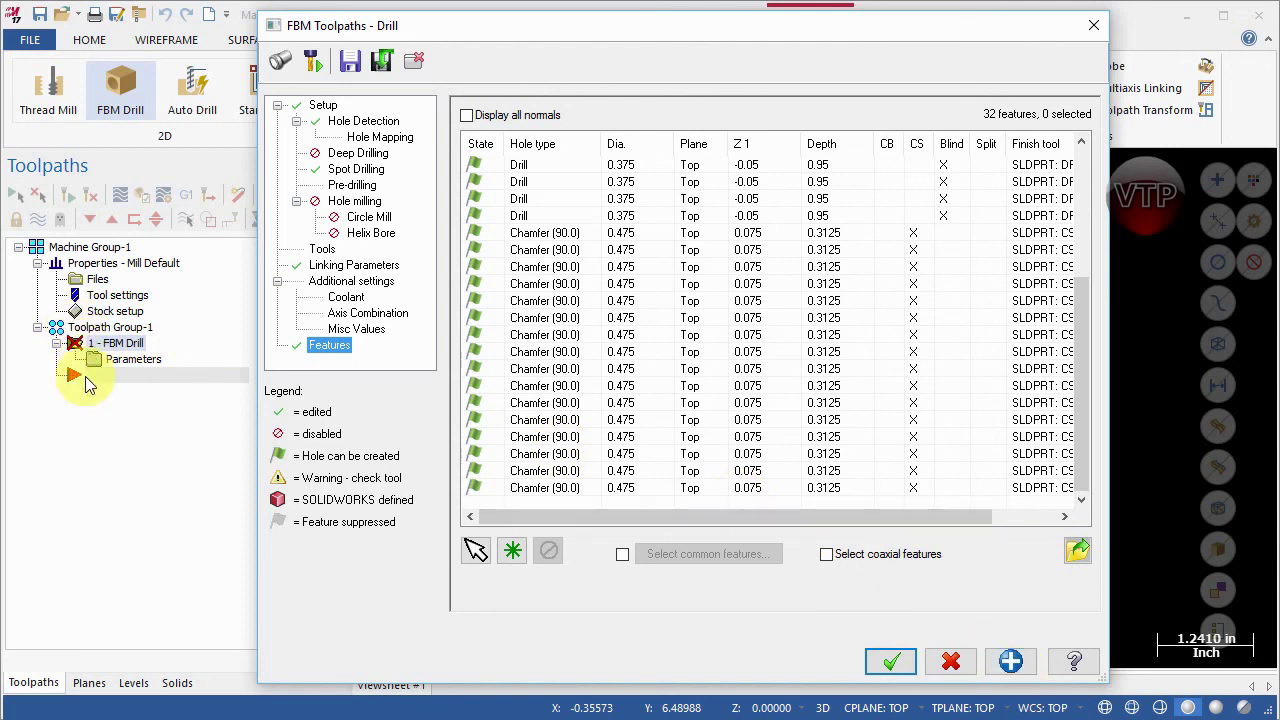
# Accept the FBM Drill toolpath and name its NC file EXERCISE 6.
pyautogui.click(893, 663)
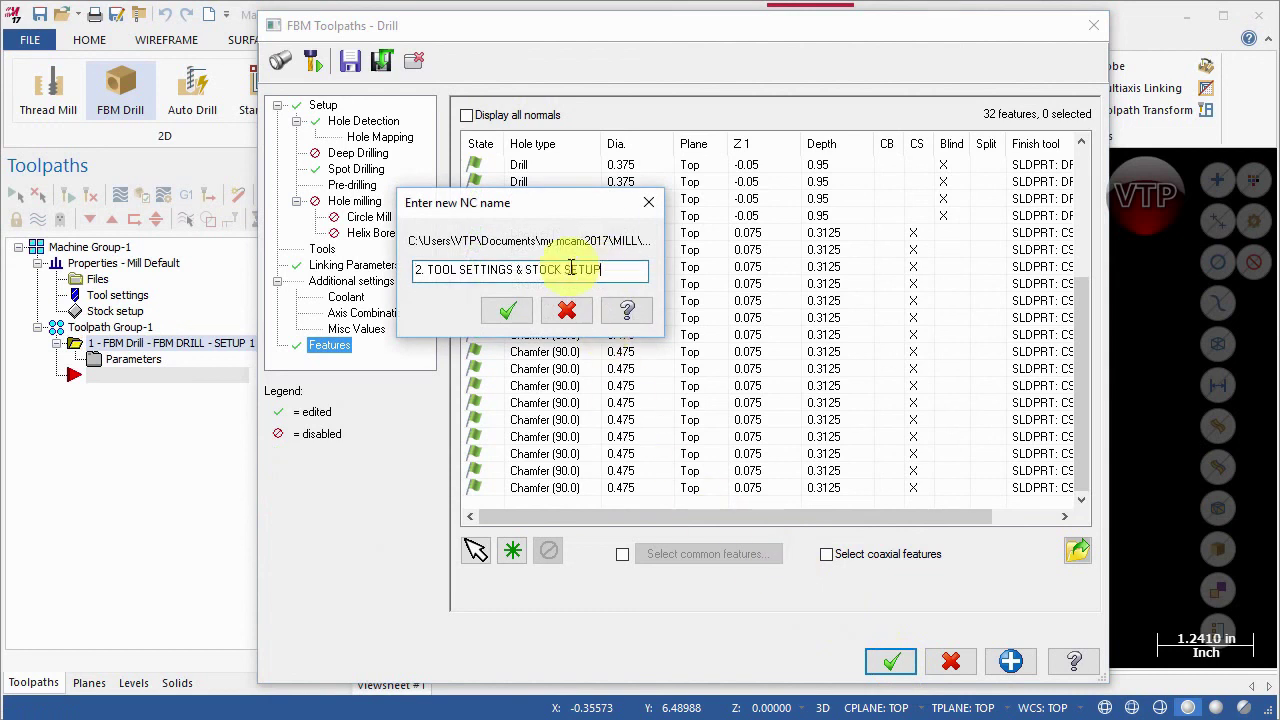
pyautogui.write('E')
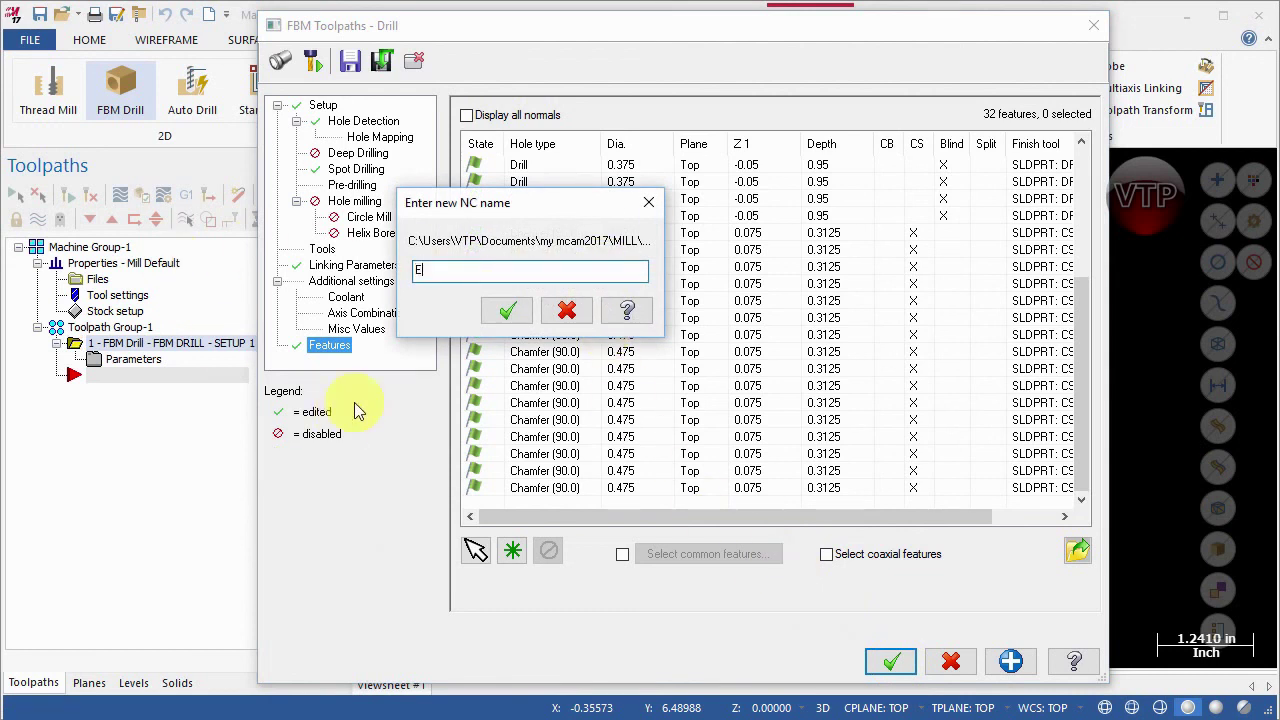
pyautogui.write('XERCISE 6')
pyautogui.press('Return')
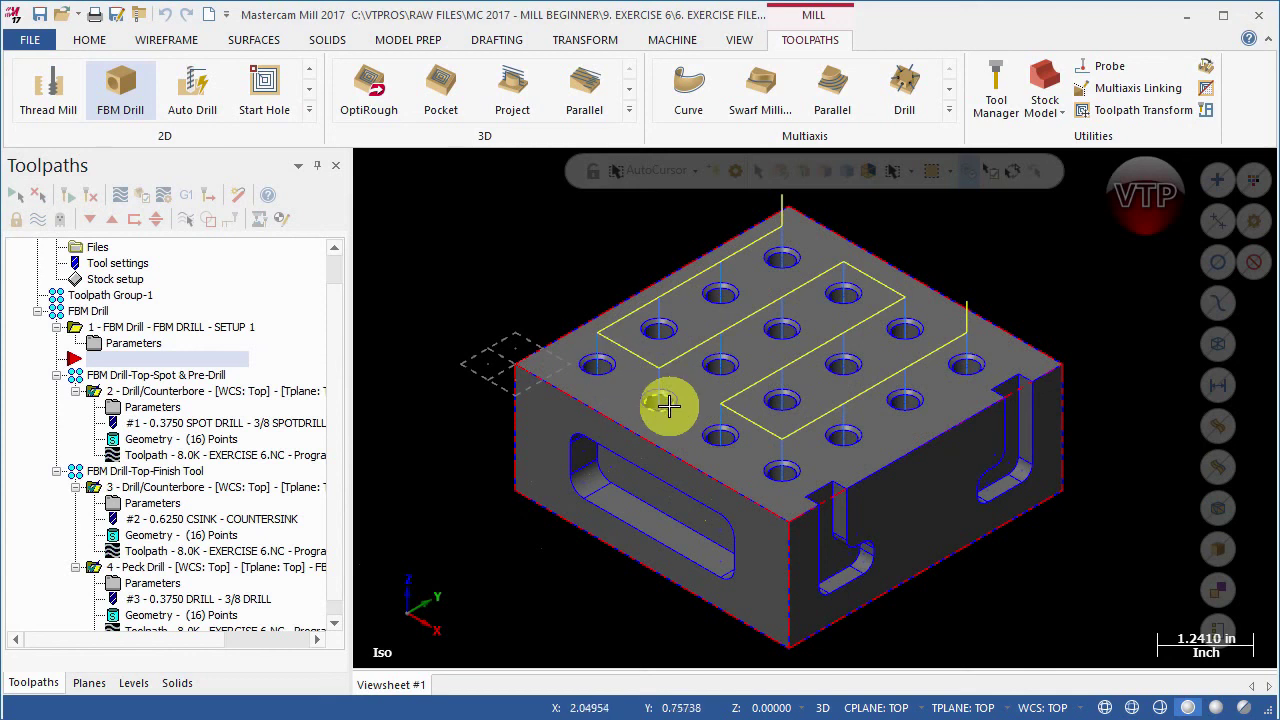
# Select the whole FBM Drill toolpath group and run its verification simulation on the stock.
pyautogui.click(792, 472)
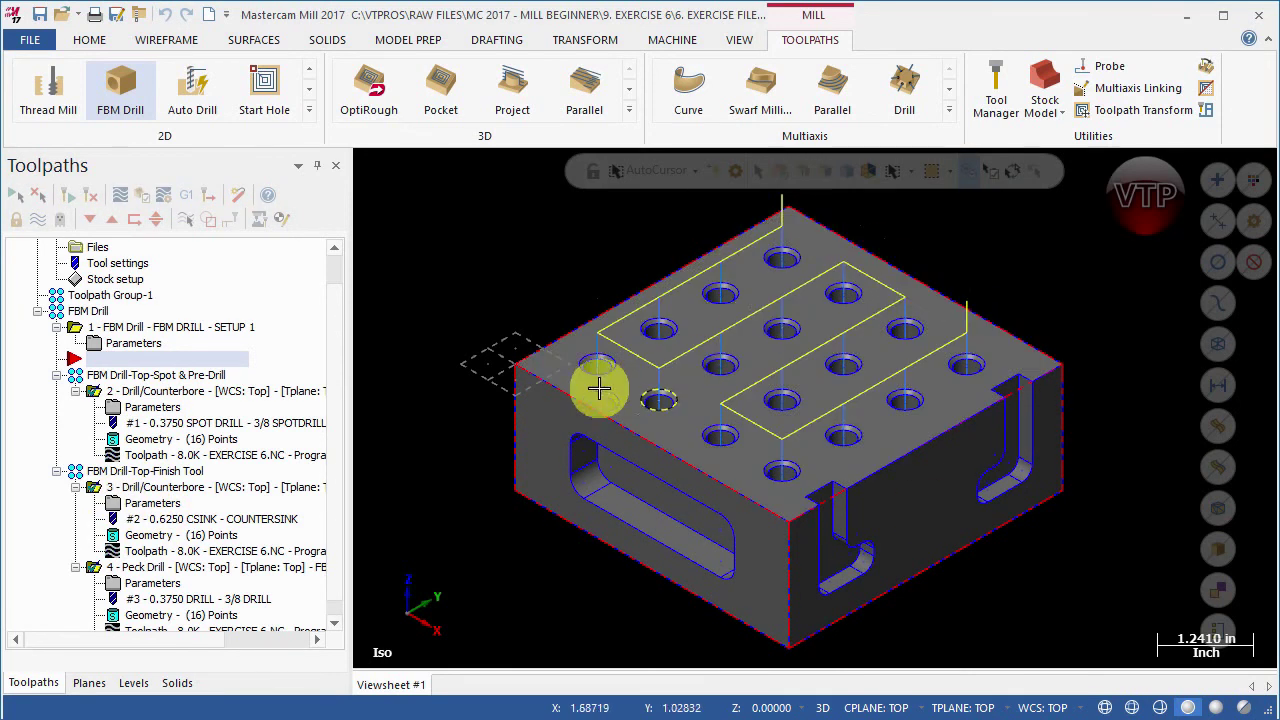
pyautogui.click(84, 312)
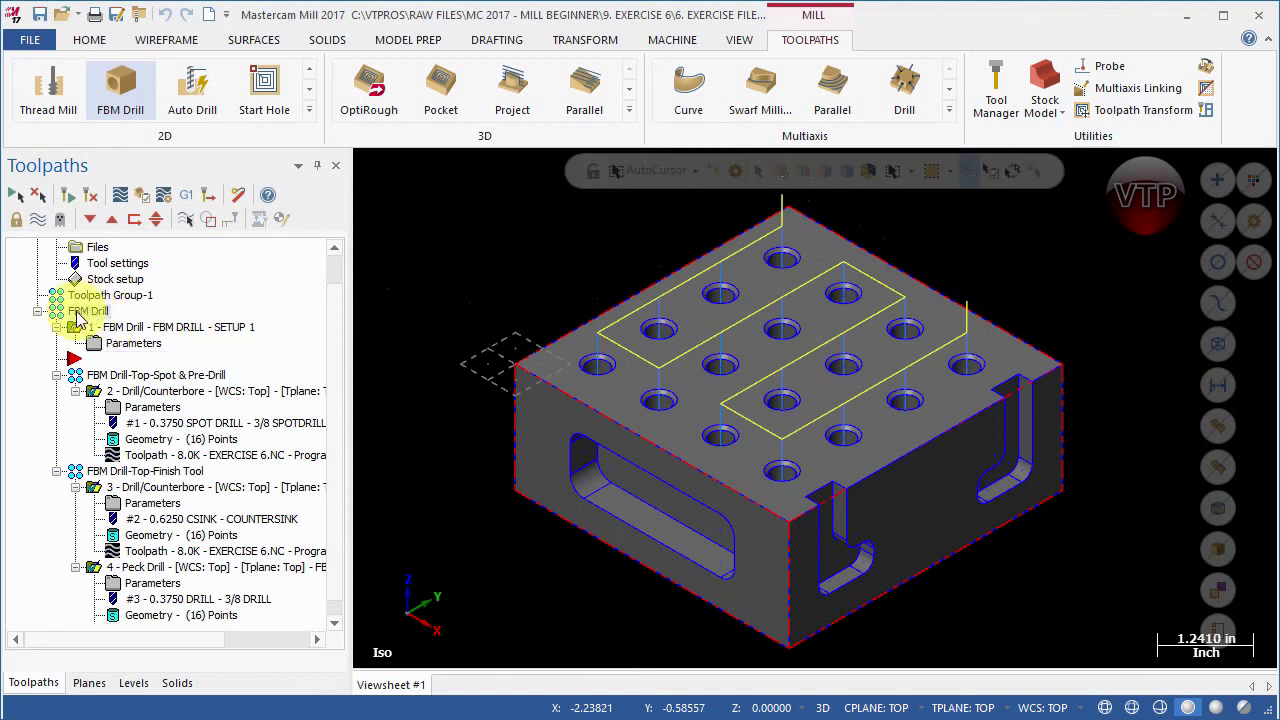
pyautogui.click(143, 198)
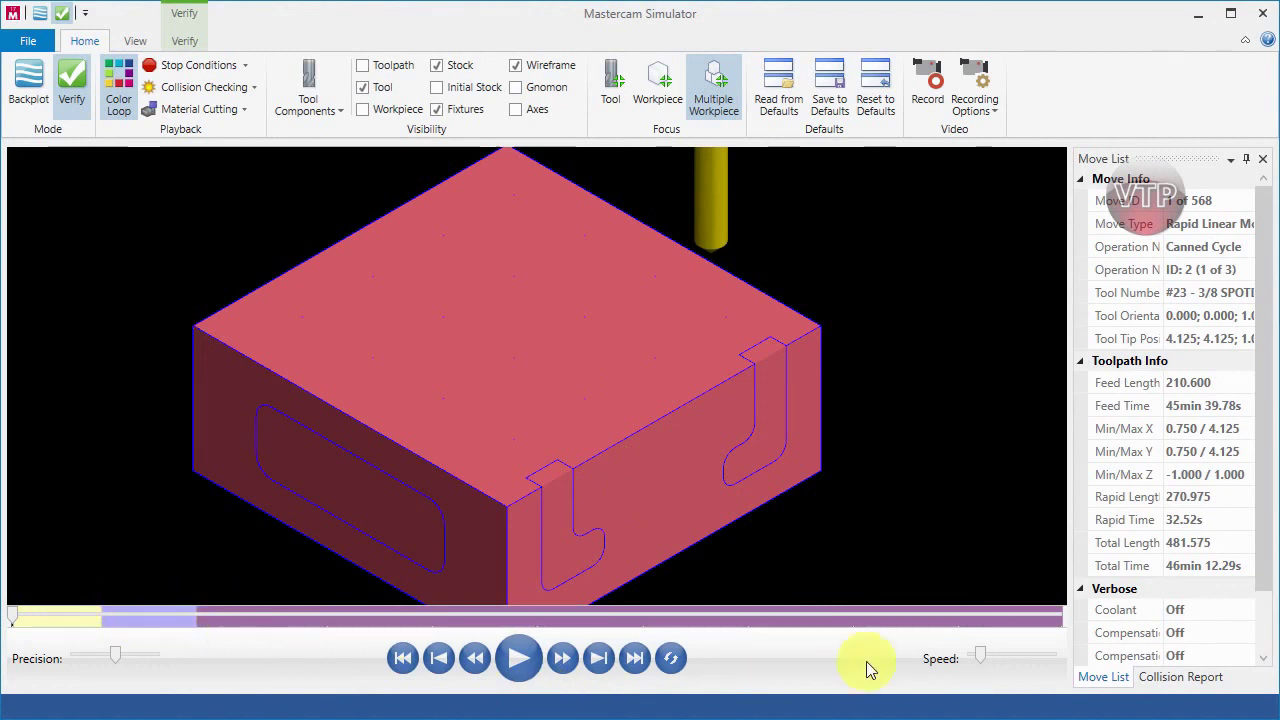
pyautogui.click(512, 660)
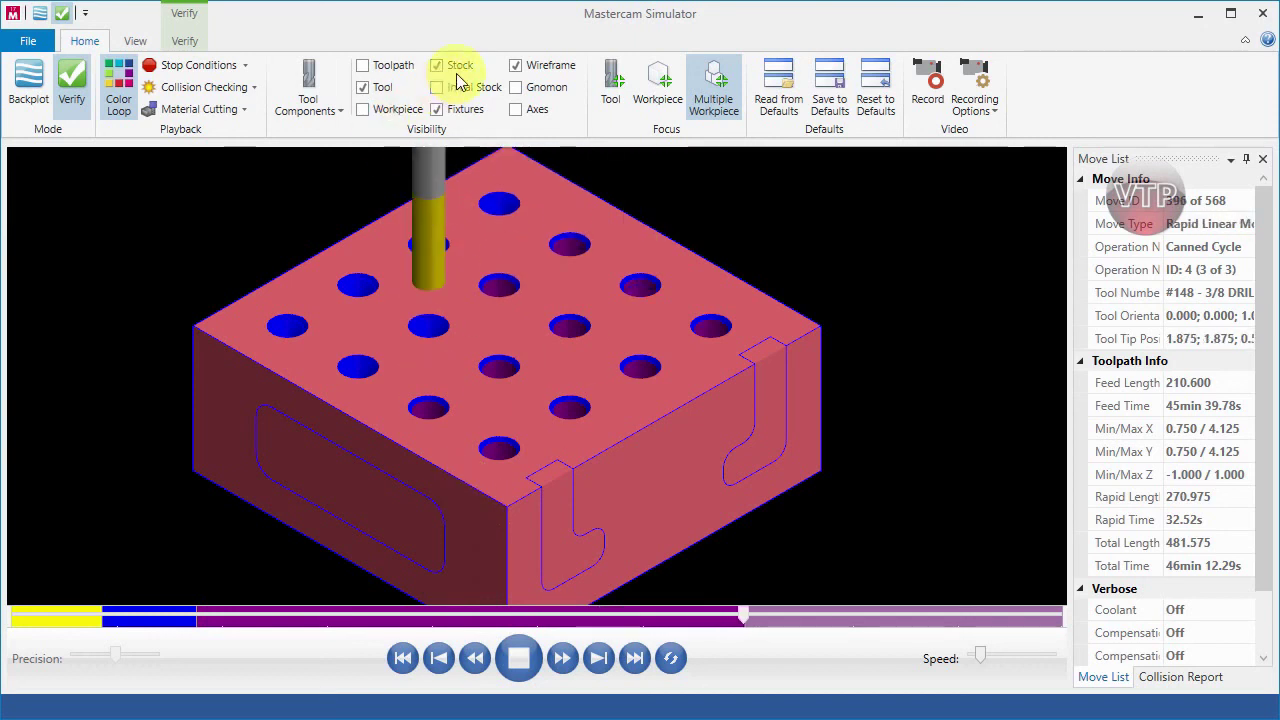
# Make the simulated stock translucent in the front view and examine the depth and chamfers of the drilled holes.
pyautogui.click(135, 41)
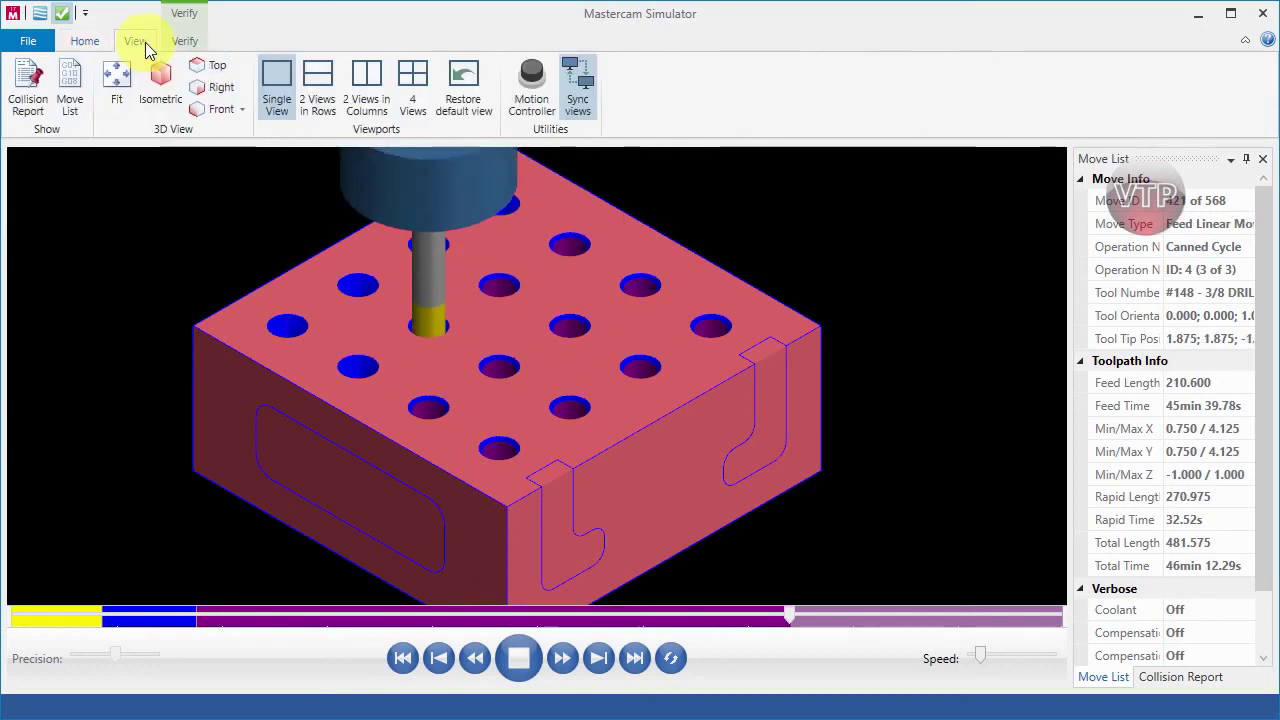
pyautogui.click(218, 110)
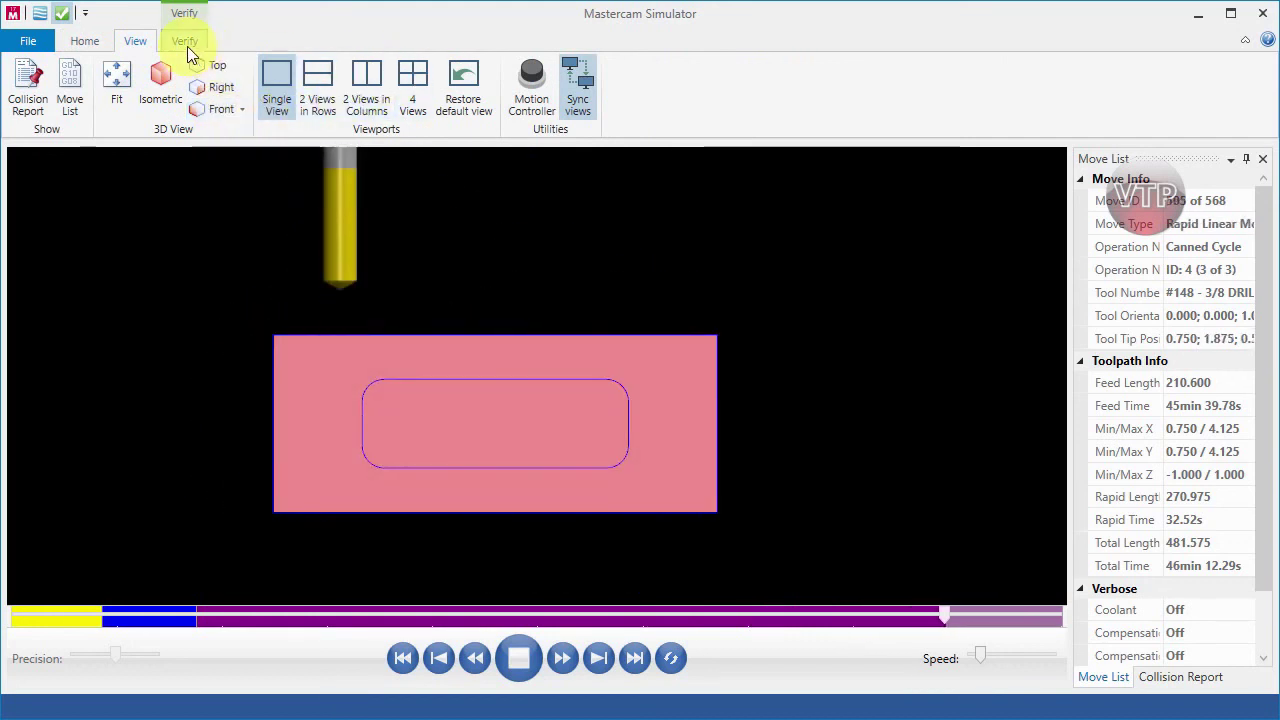
pyautogui.click(186, 44)
pyautogui.scroll(2, 125, 45)
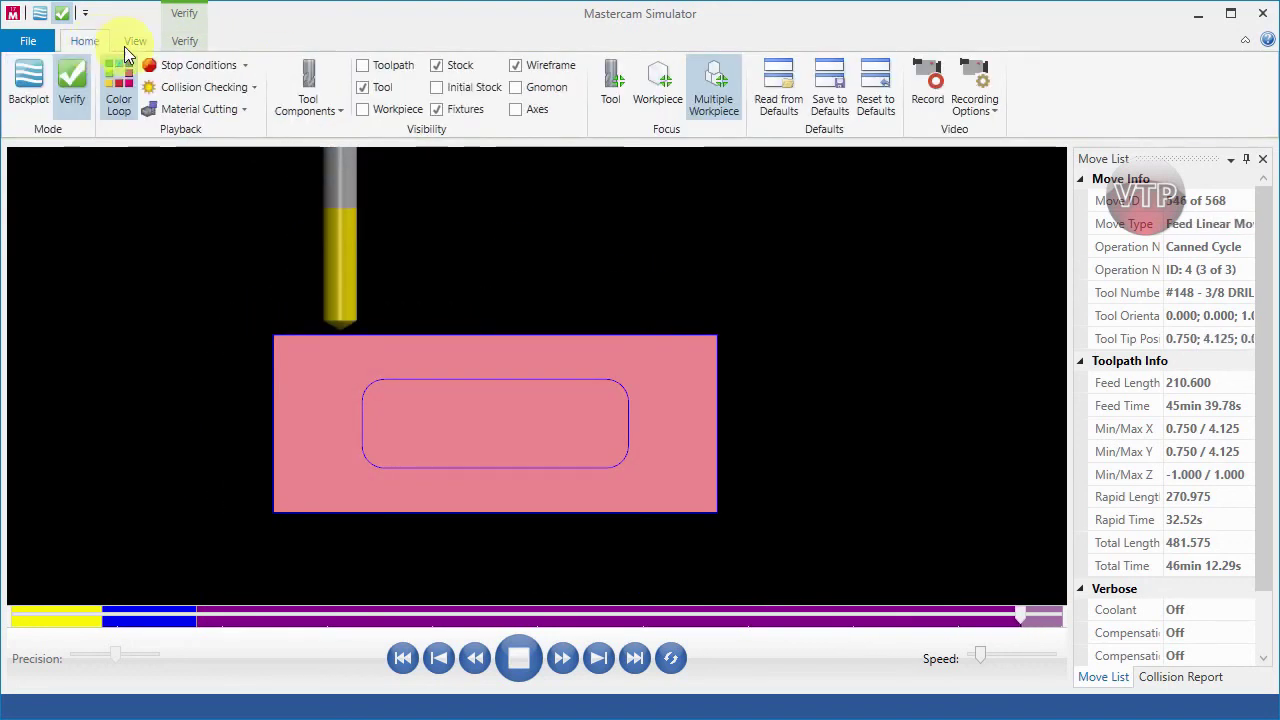
pyautogui.click(437, 65)
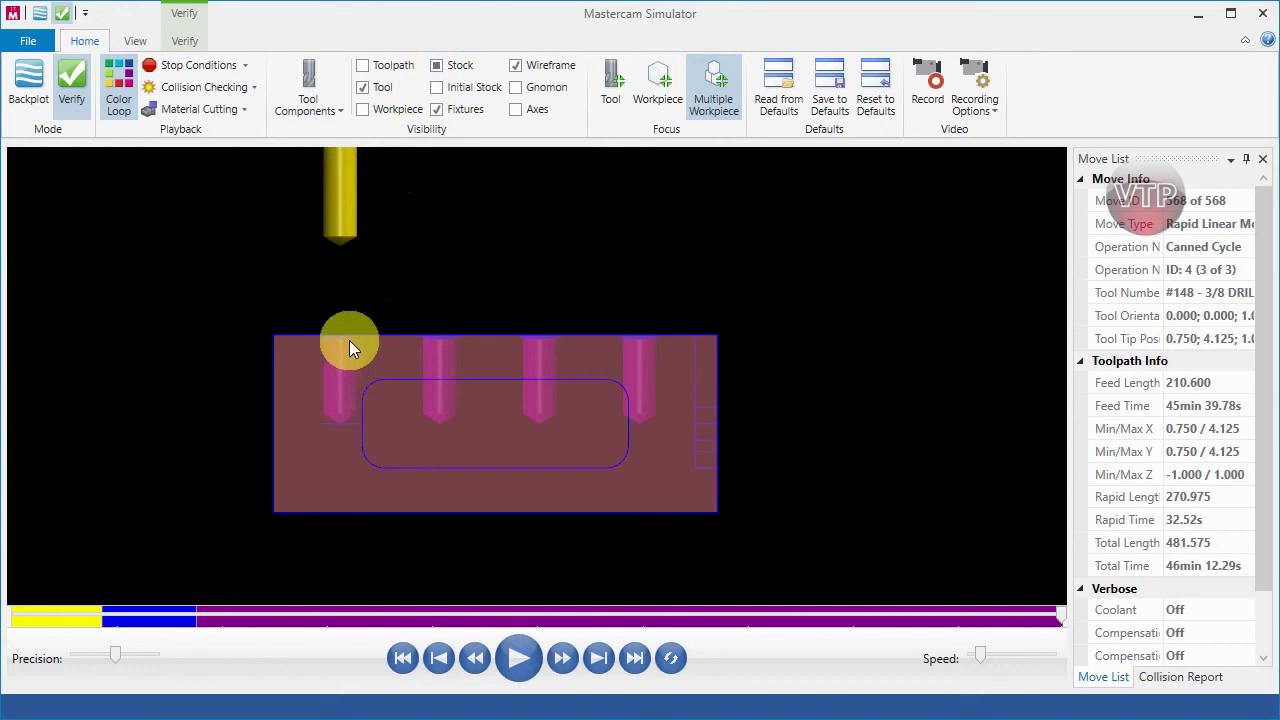
pyautogui.scroll(3, 337, 350)
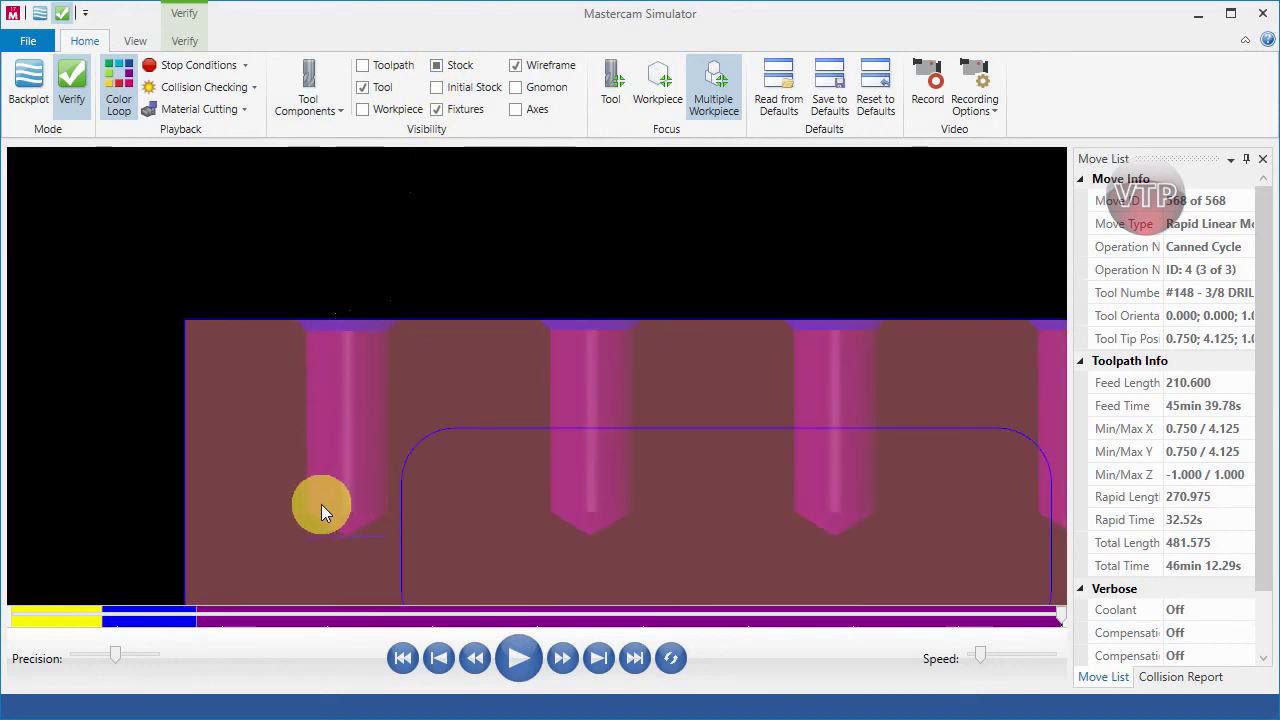
pyautogui.scroll(1, 318, 498)
pyautogui.scroll(1, 314, 494)
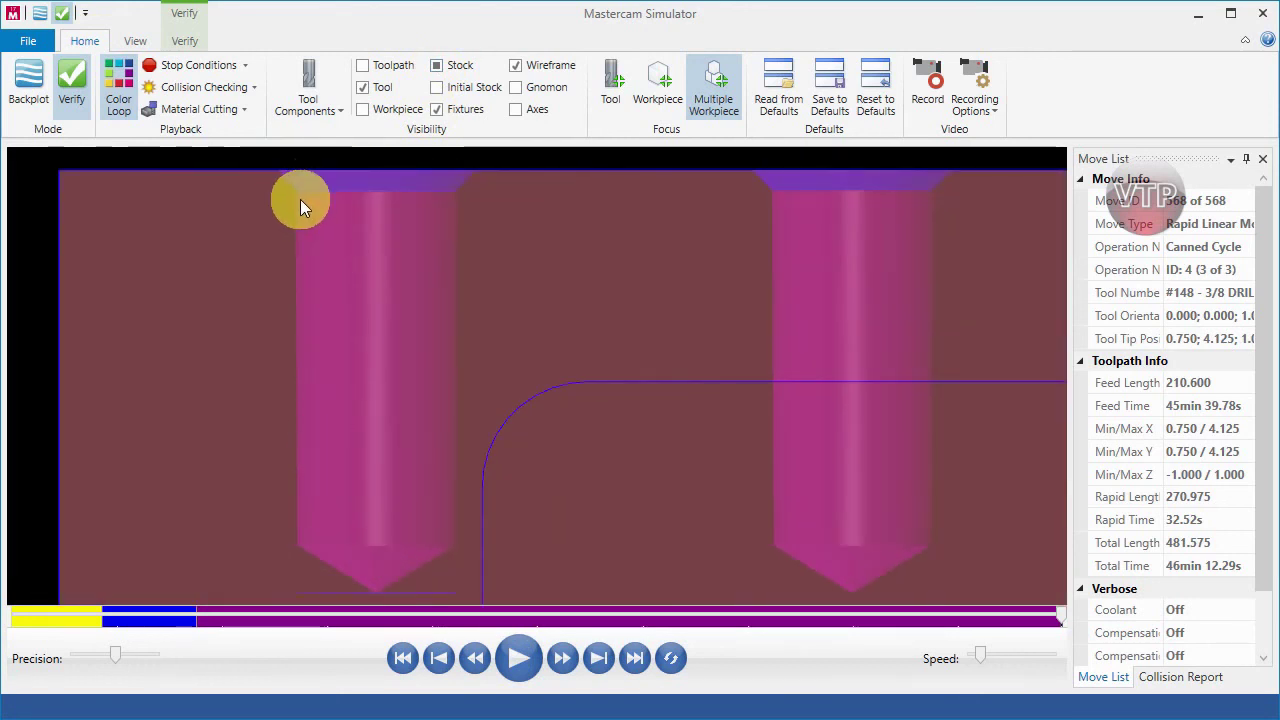
pyautogui.scroll(-5, 496, 489)
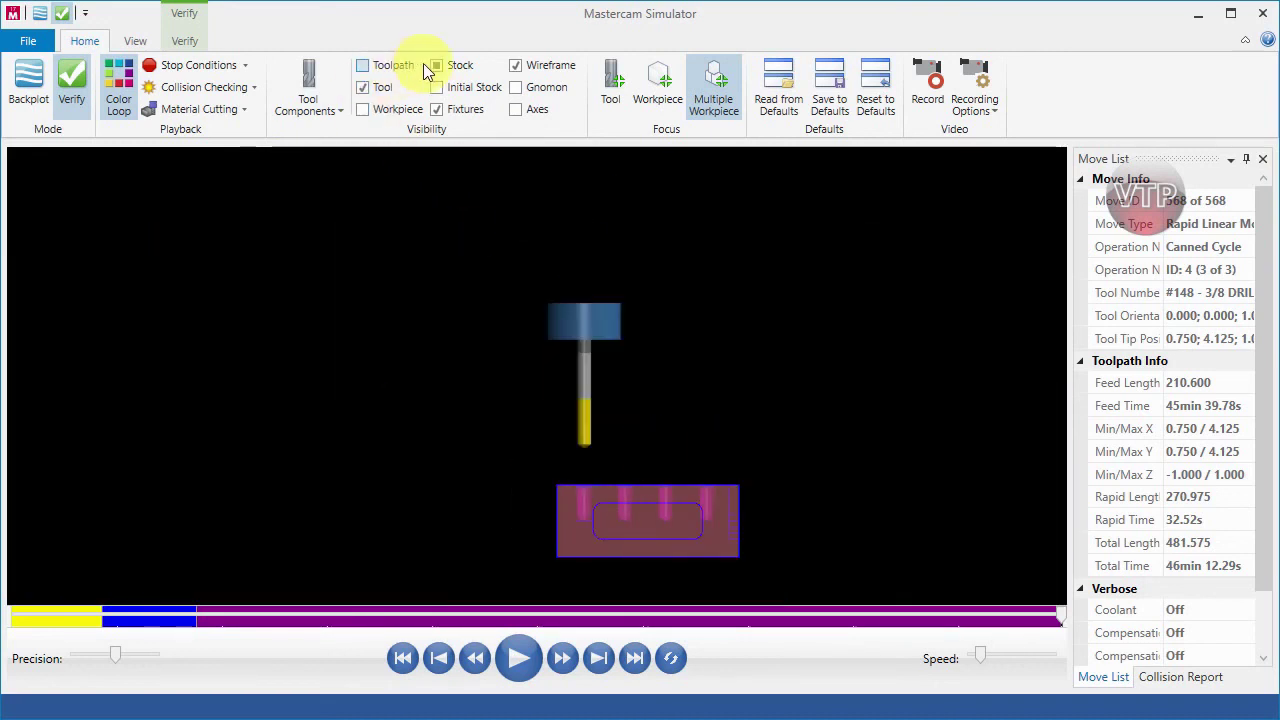
# Restore the opaque stock and examine the drilled holes on the top face in isometric view.
pyautogui.click(438, 66)
pyautogui.click(440, 67)
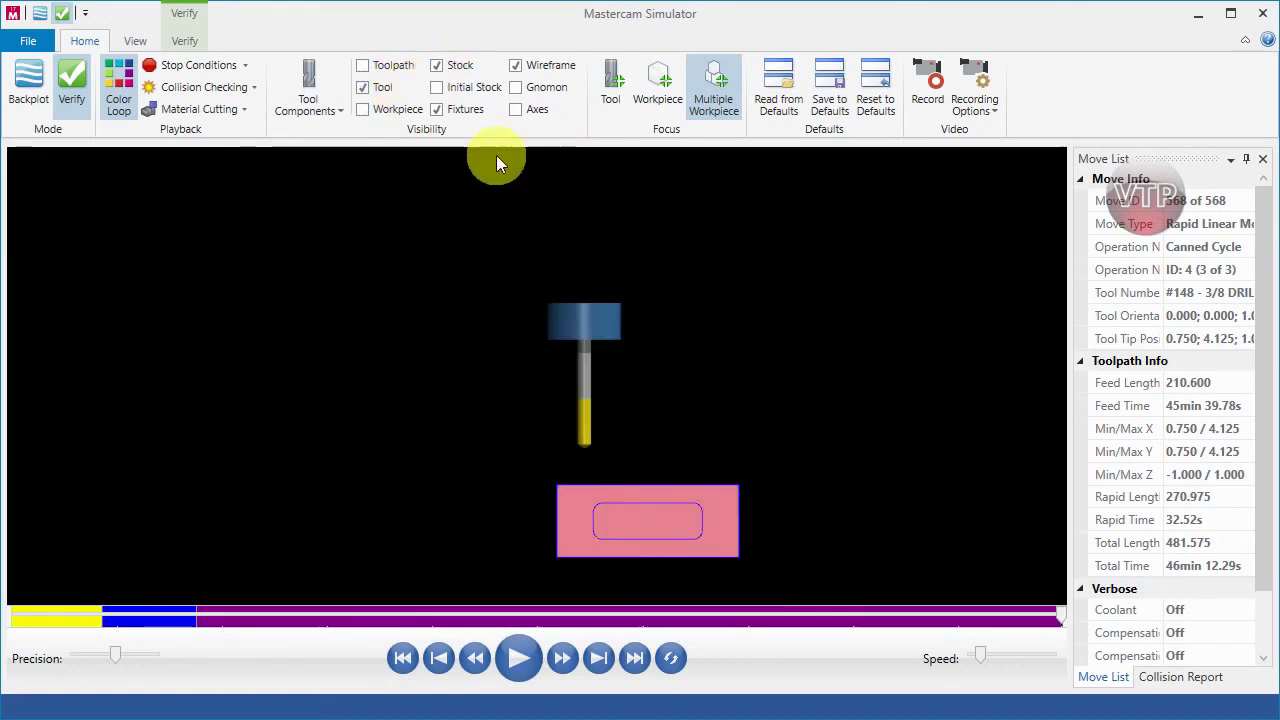
pyautogui.click(138, 42)
pyautogui.click(161, 82)
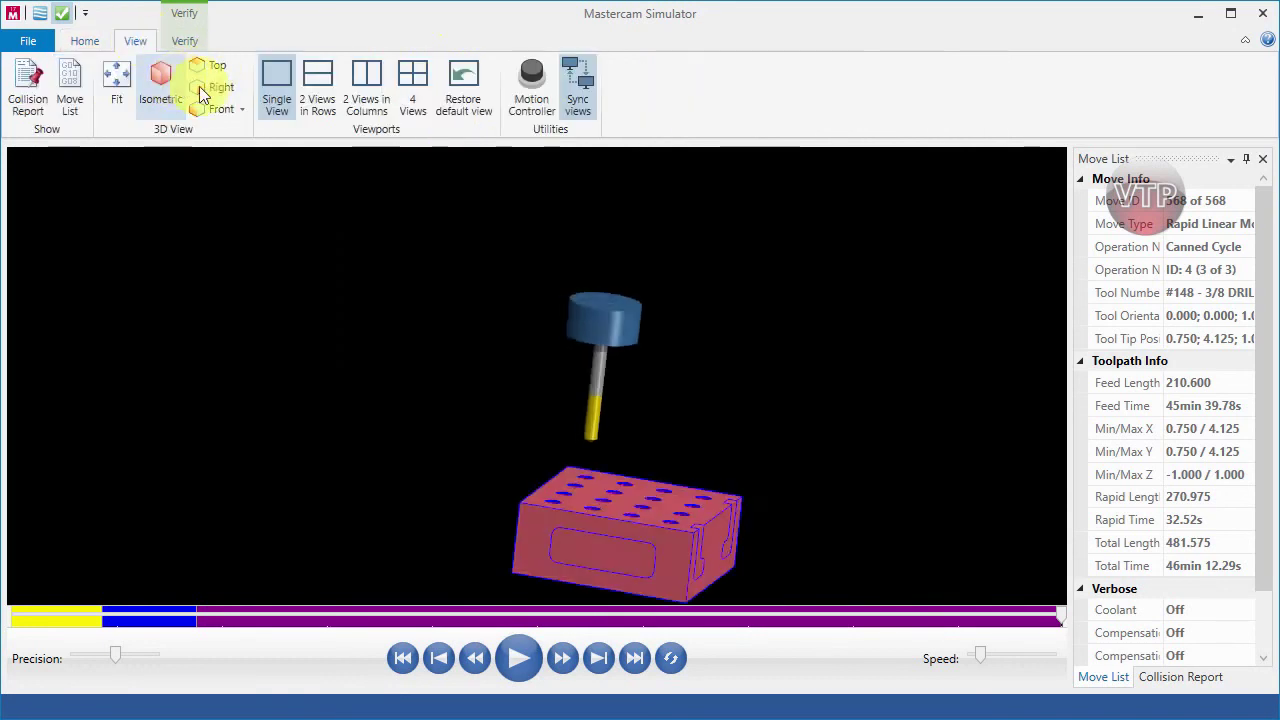
pyautogui.scroll(5, 614, 543)
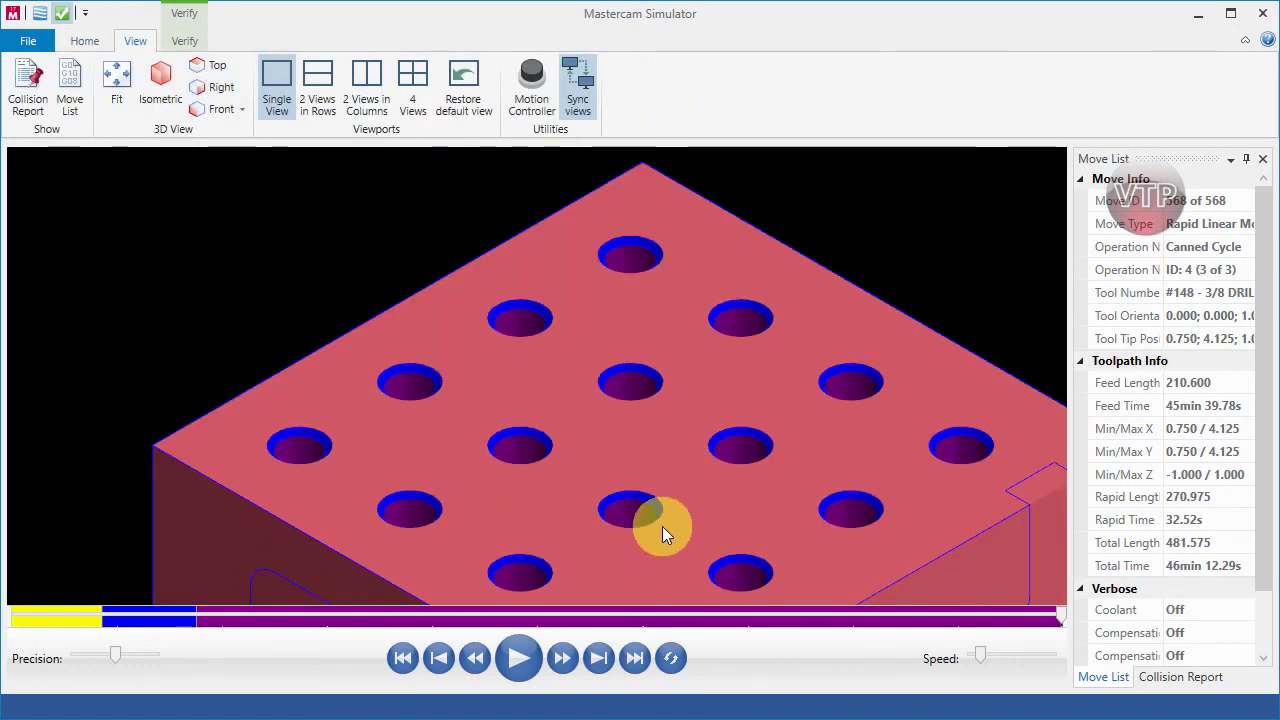
pyautogui.scroll(-2, 647, 510)
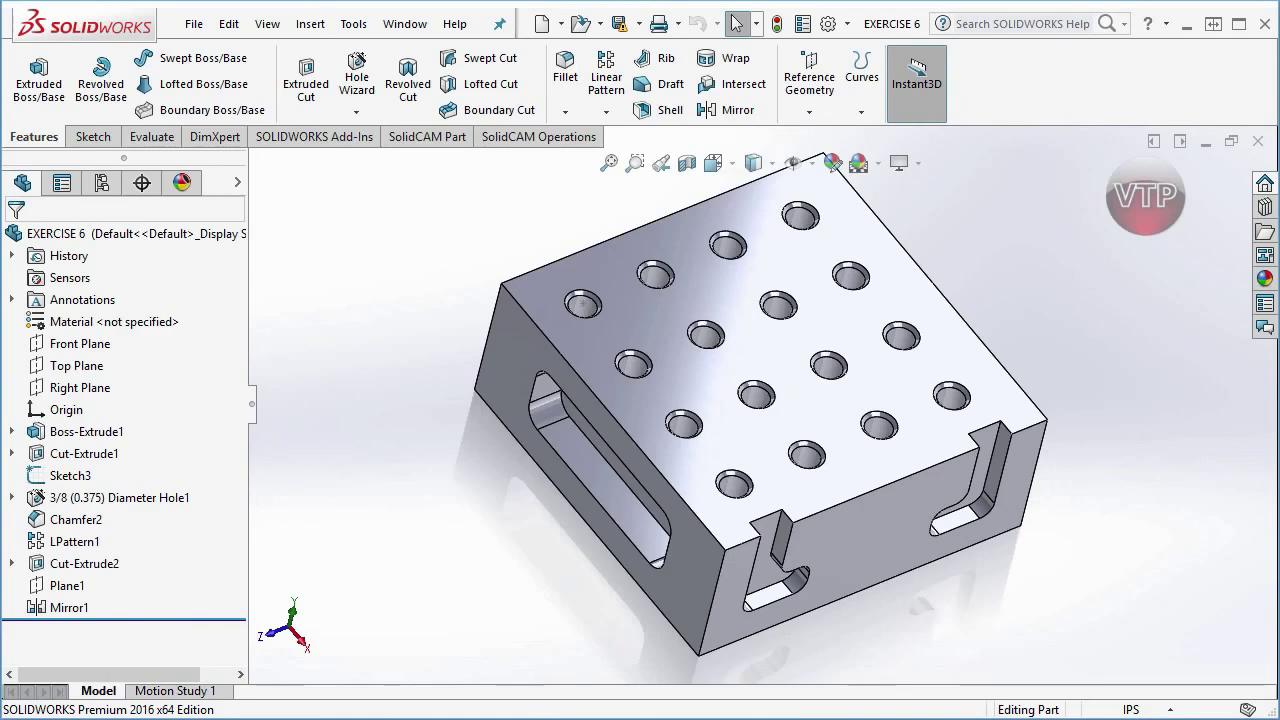
# Switch to the EXERCISE 6 part in SOLIDWORKS and examine the chamfered holes on its top face.
pyautogui.scroll(5, 805, 415)
pyautogui.moveTo(801, 420); pyautogui.dragTo(777, 409, button='middle')
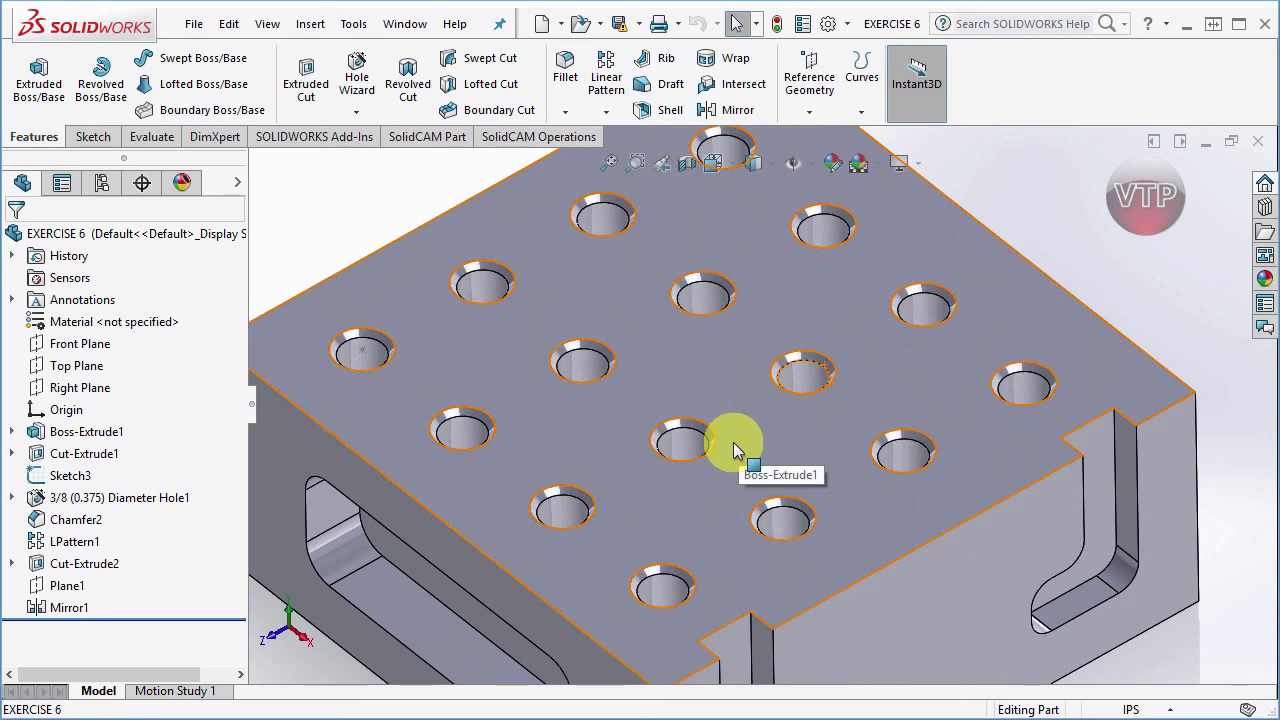
pyautogui.scroll(-2, 794, 423)
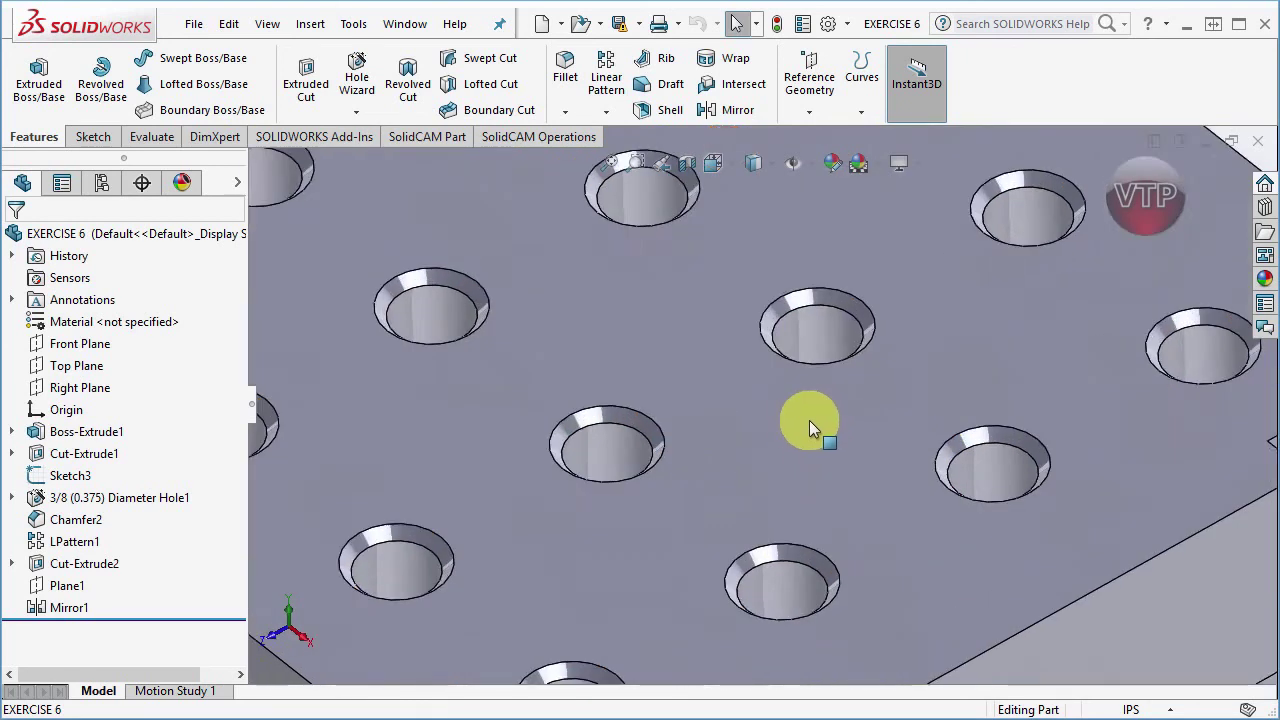
pyautogui.scroll(6, 800, 430)
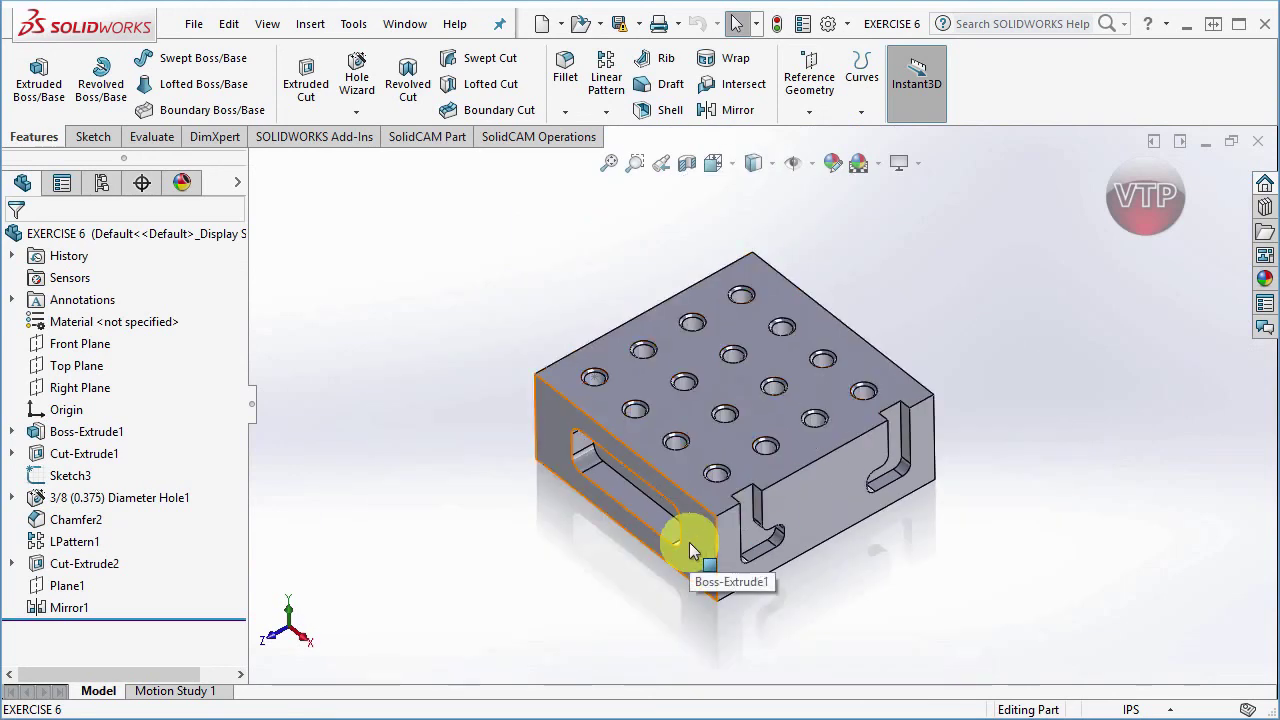